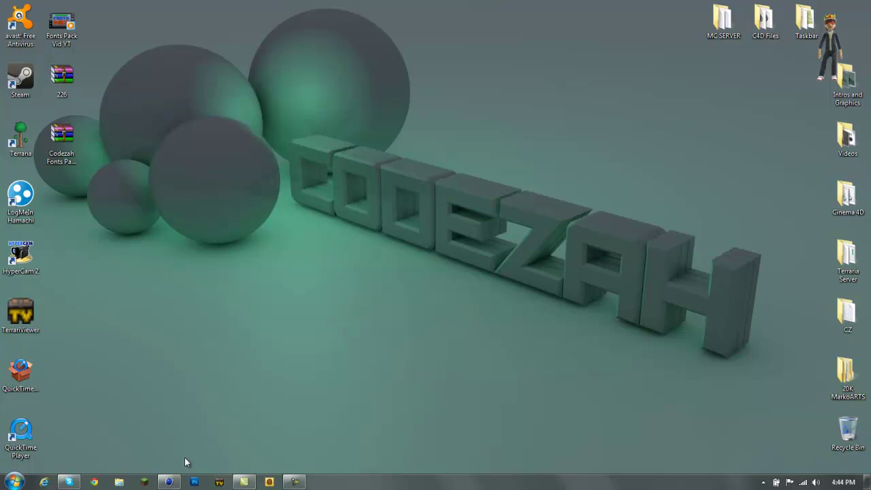
Switch to Cinema 4D and add a Floor object to the empty scene
left_click(169, 481)
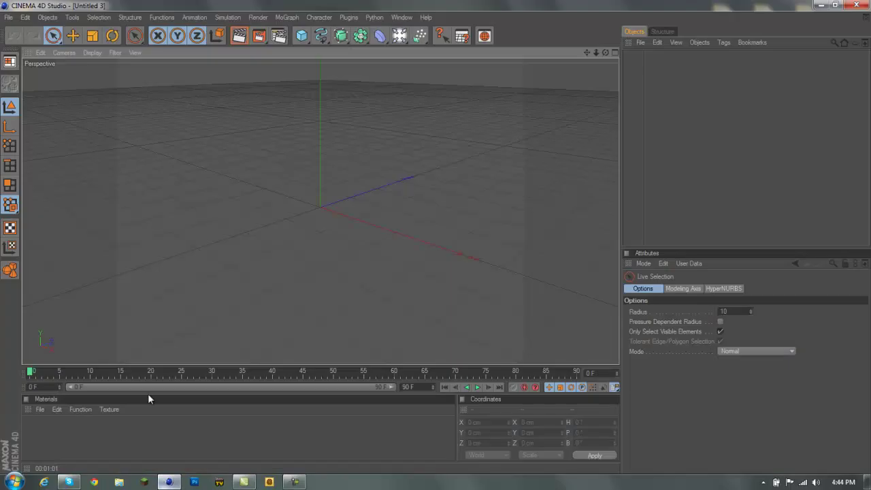
left_click_drag(400, 37, 500, 127)
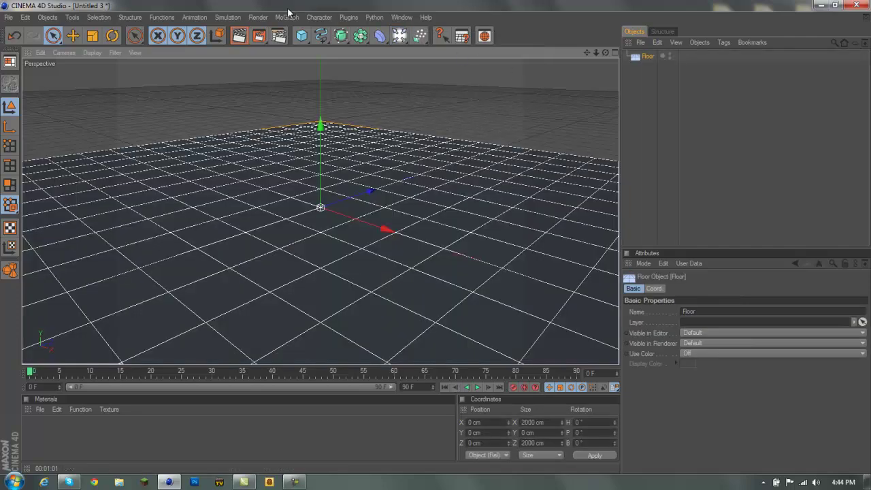
Open the project file "Codezah bg tut c4d file" from the C4D Files folder
left_click(7, 17)
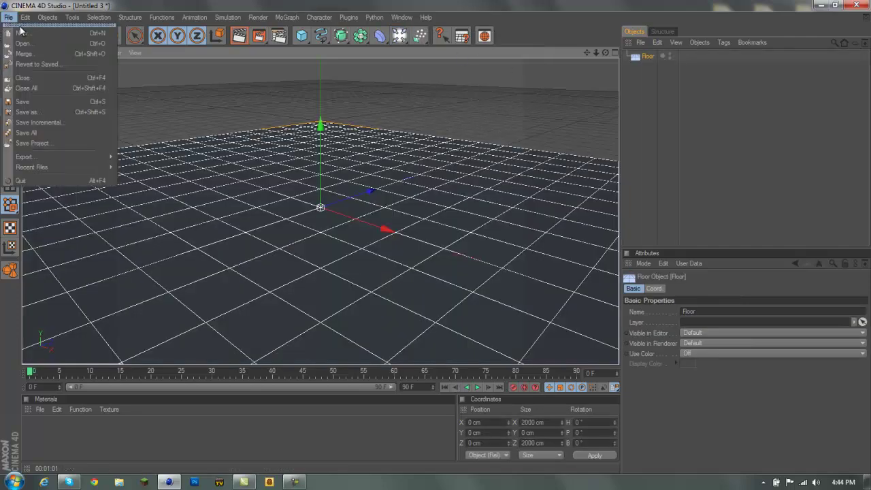
left_click(31, 44)
left_click(153, 121)
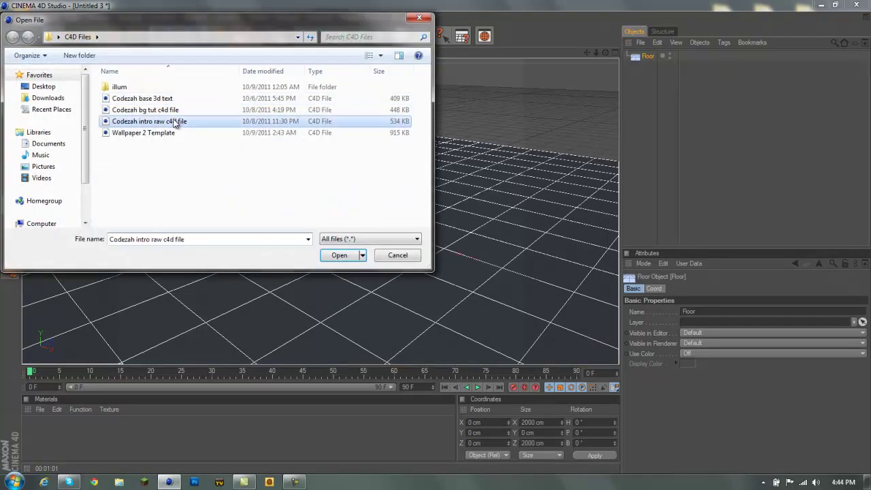
left_click(155, 111)
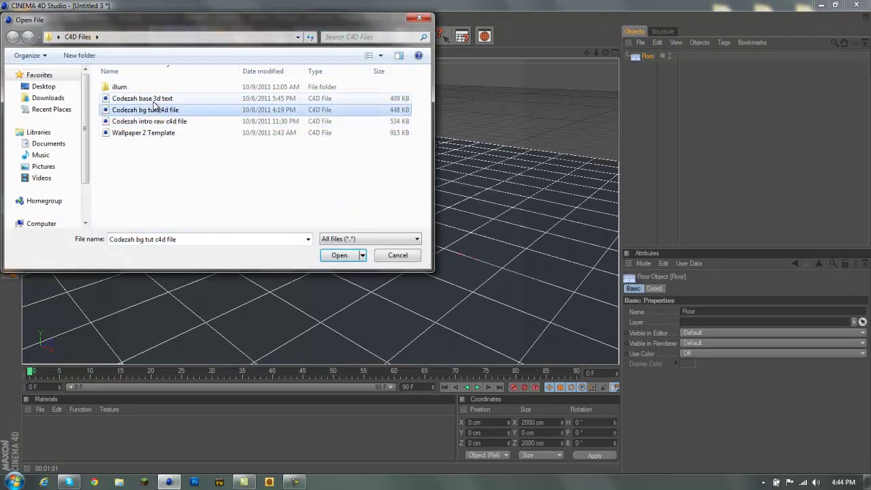
left_click(155, 121)
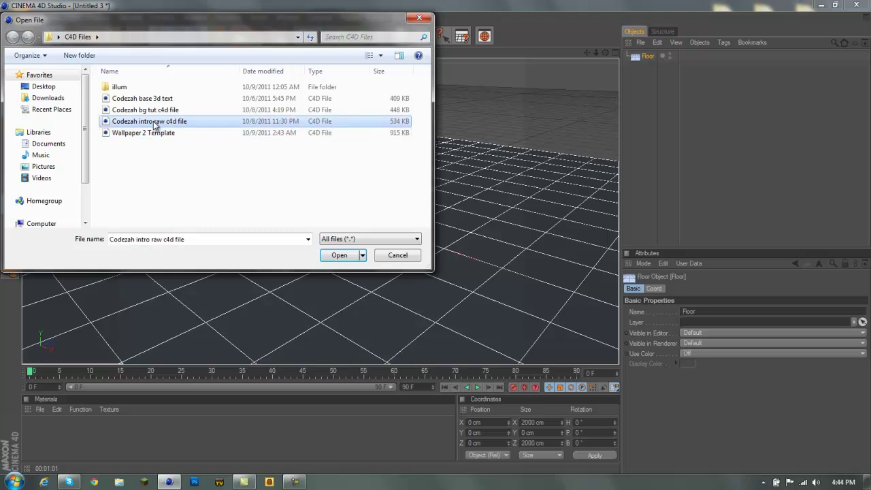
left_click(143, 111)
left_click(143, 98)
left_click(145, 110)
left_click(146, 121)
left_click(149, 111)
left_click(151, 121)
left_click(146, 110)
left_click(336, 256)
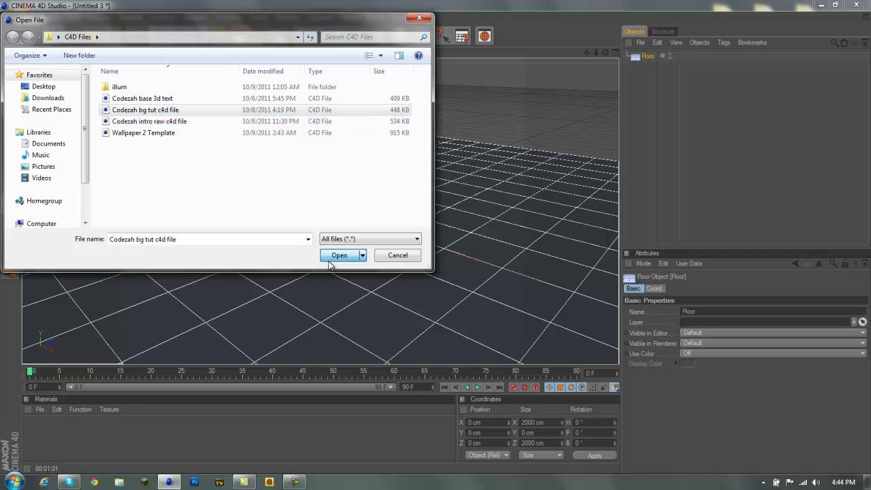
Copy the "text" group into the floor project, closing the source project without saving its changes
left_click(647, 112)
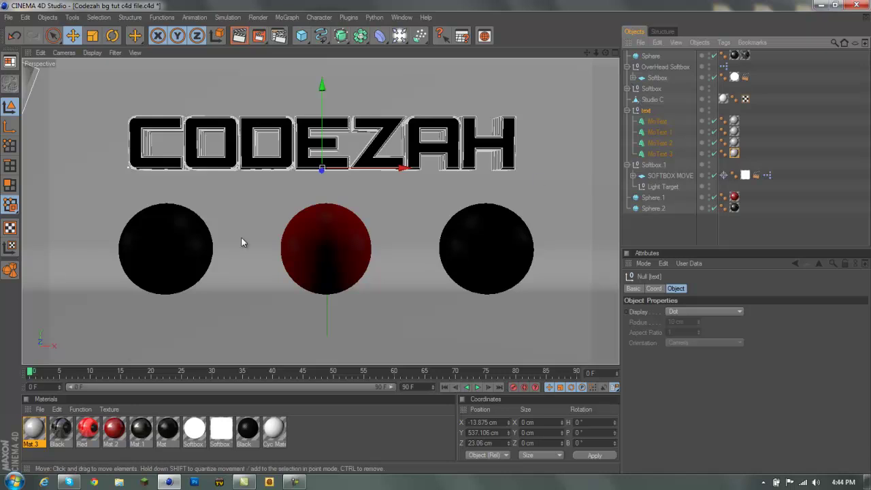
left_click(8, 17)
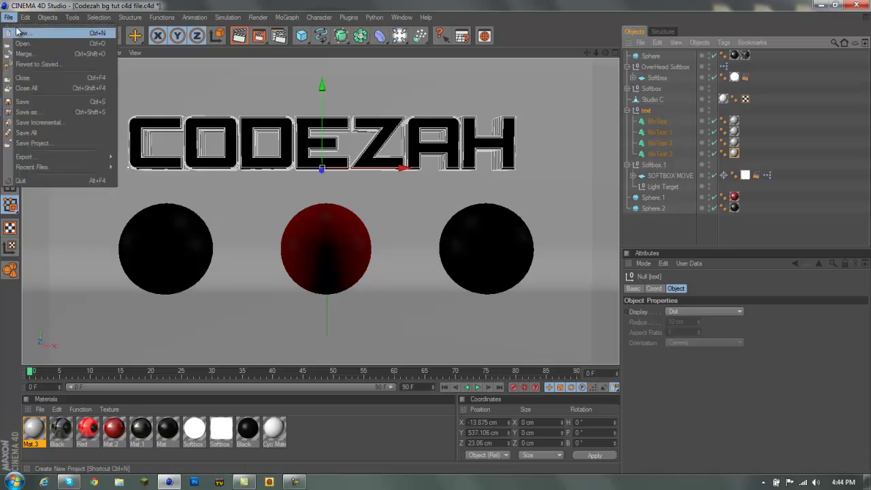
left_click(30, 88)
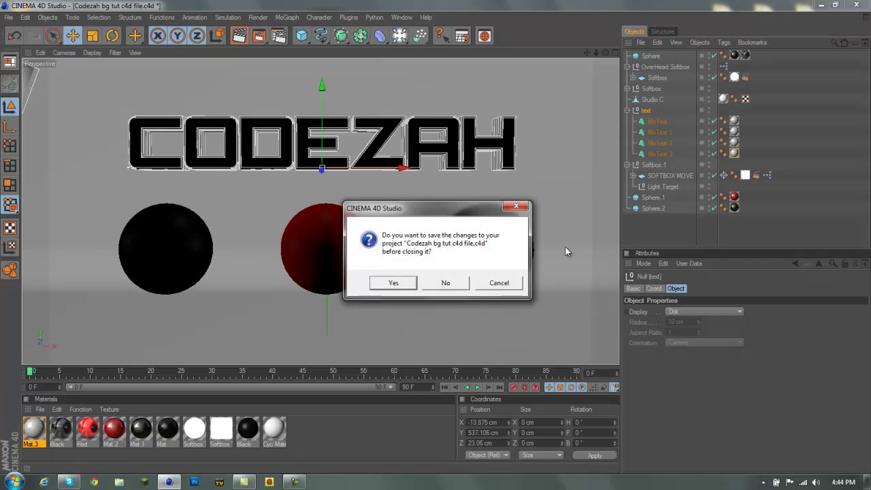
left_click(446, 283)
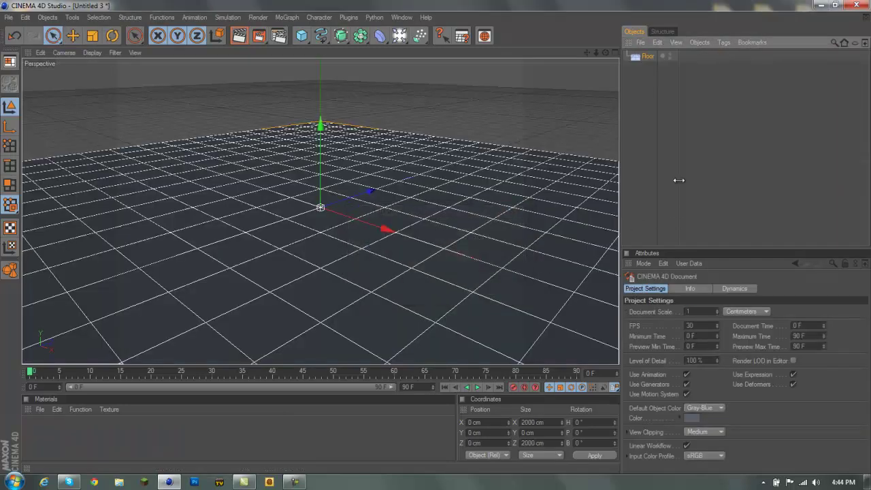
key("ctrl+v")
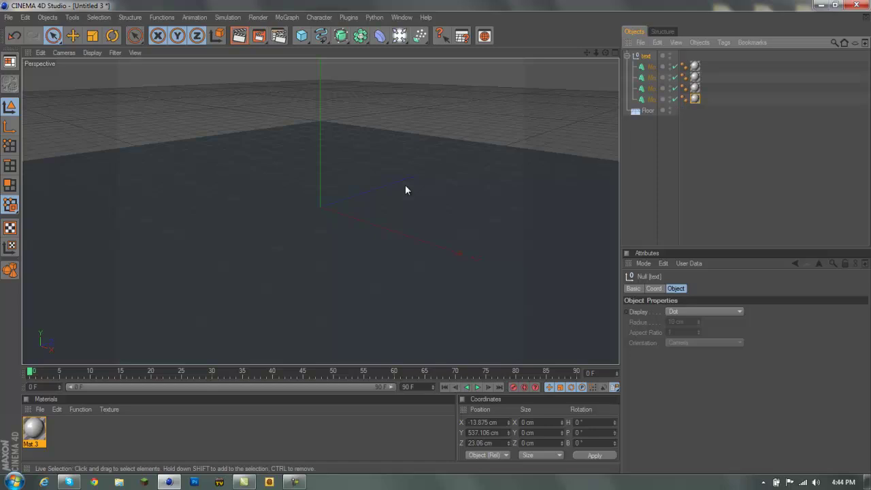
Lower the pasted text group along the Y axis onto the floor, to about Y 9.5 cm
scroll(347, 212, "down", 8)
left_click_drag(326, 76, 436, 236)
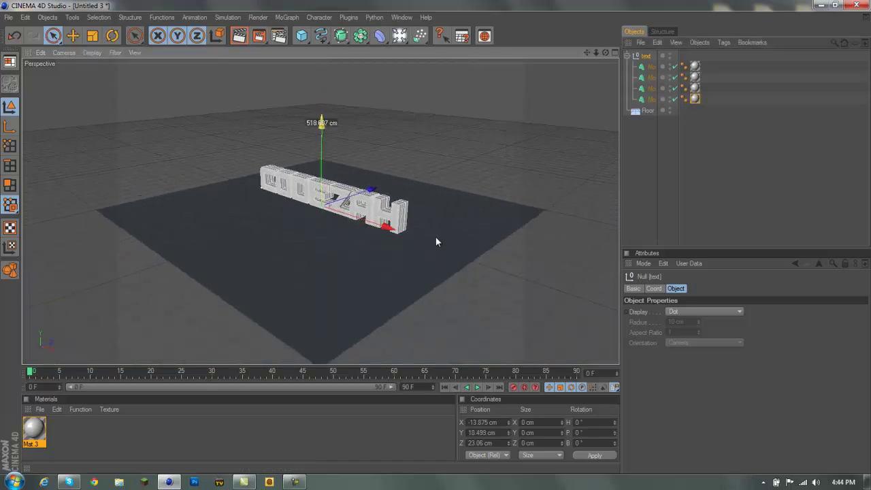
scroll(483, 128, "up", 5)
scroll(484, 132, "down", 1)
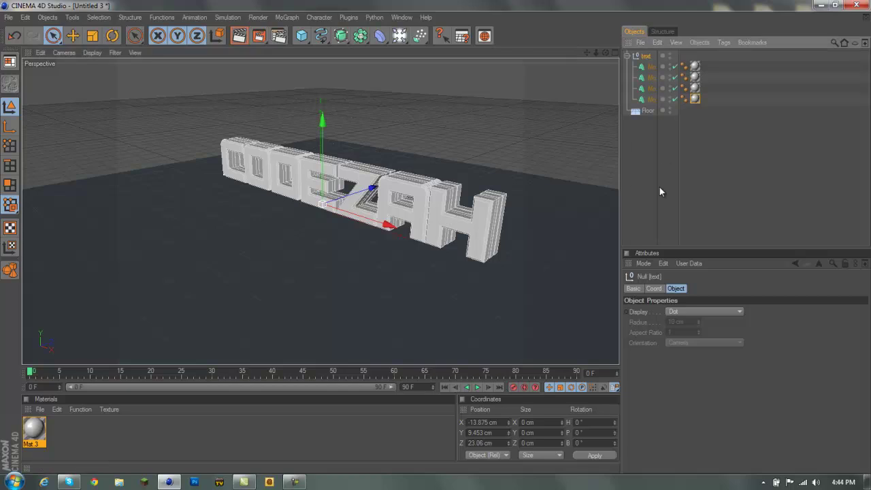
Set the height of all four MoText objects to 155 cm and move them along X to about 158 cm
left_click(634, 288)
left_click(653, 290)
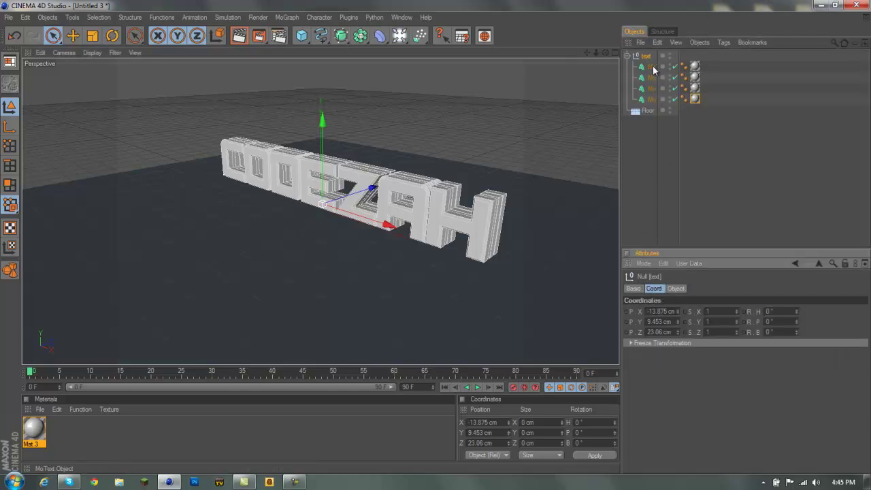
left_click(651, 100)
left_click(653, 99, "ctrl")
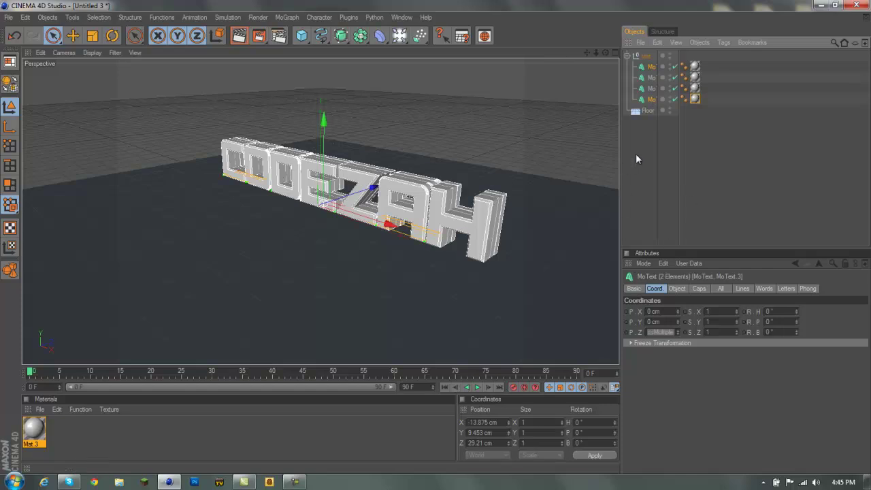
left_click(651, 78, "shift")
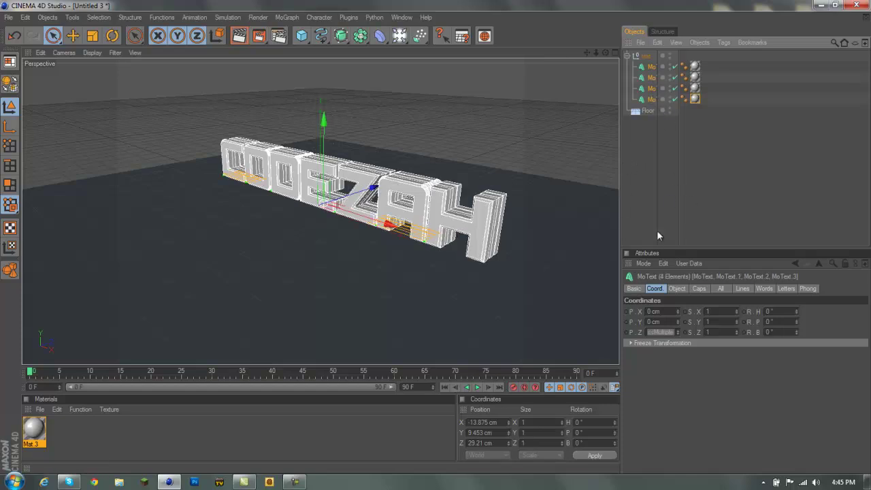
left_click(676, 289)
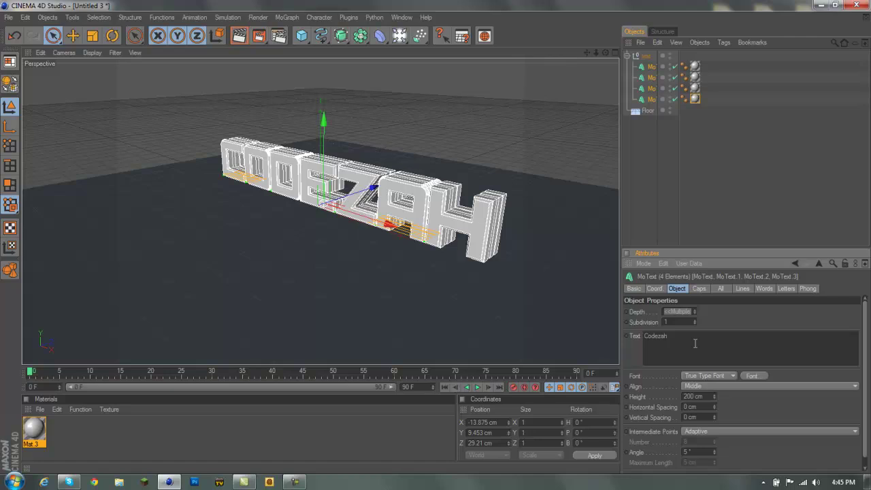
left_click_drag(713, 396, 713, 396)
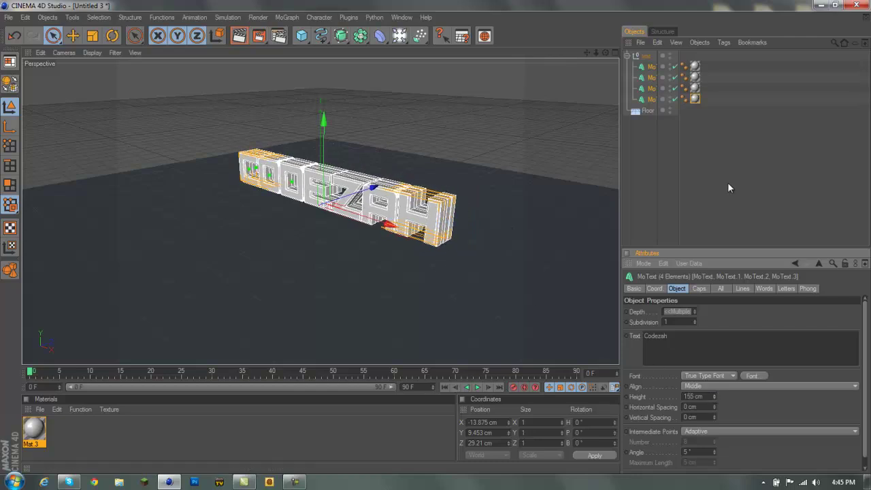
left_click(73, 36)
left_click_drag(388, 225, 423, 237)
Try to rotate the four MoText objects to a heading of about 353° and move them to about X 185 cm
left_click(116, 37)
left_click_drag(324, 227, 314, 210)
left_click(73, 36)
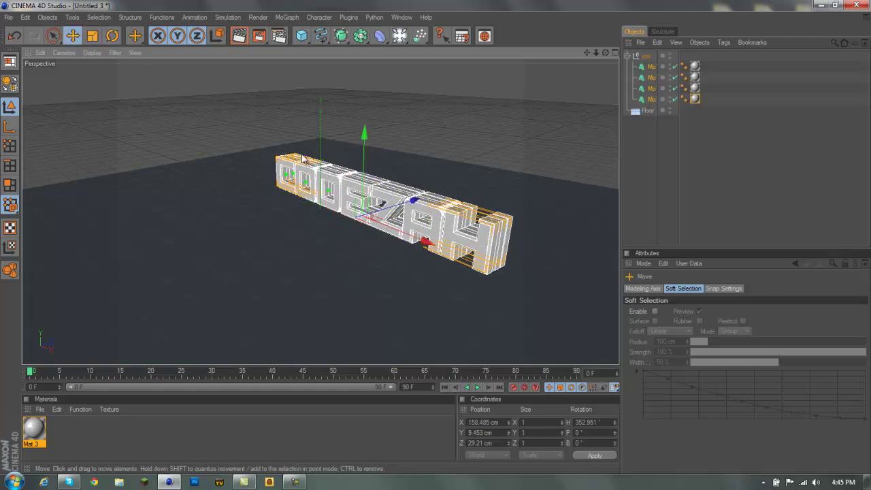
left_click_drag(420, 242, 435, 243)
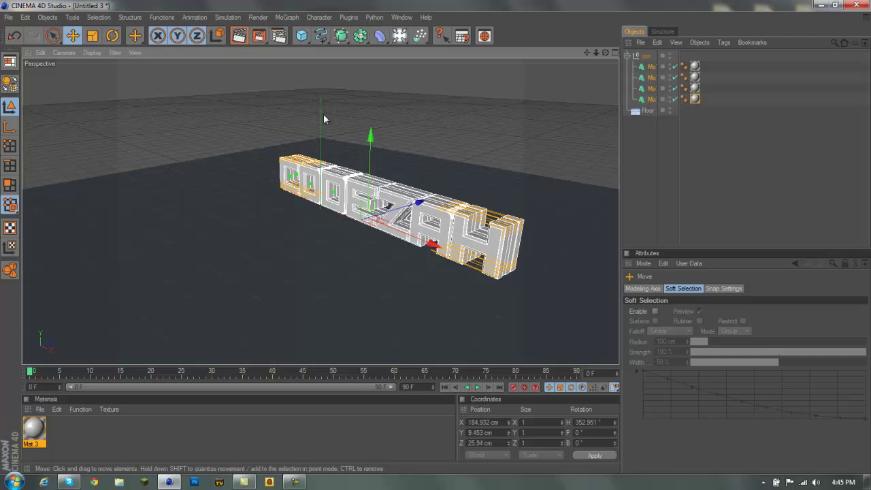
key("ctrl+z")
key("ctrl+z")
Add a Sky object and a light, placing the light above the first letter at about X -250 cm, Y 159 cm
left_click_drag(399, 35, 444, 132)
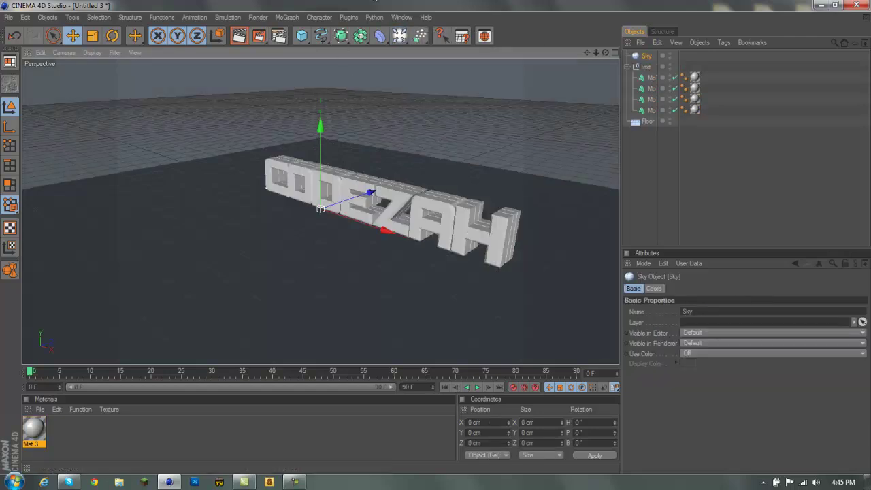
left_click_drag(399, 35, 422, 46)
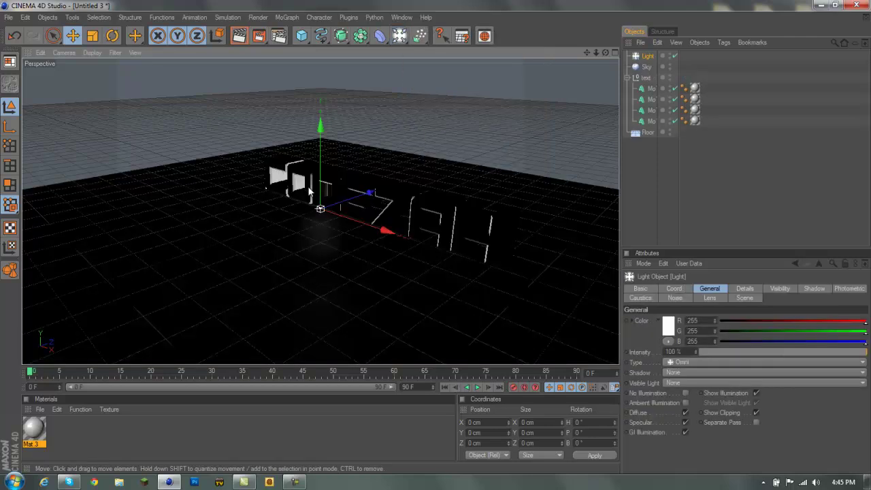
left_click_drag(317, 153, 435, 223)
left_click_drag(376, 178, 438, 241)
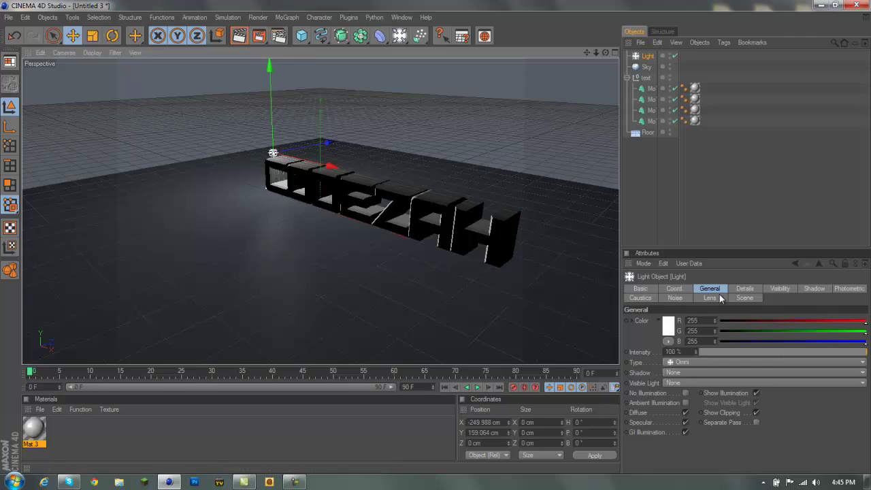
Set the light's color to red (RGB 213, 38, 38) and its intensity to 60%
left_click(668, 328)
left_click_drag(671, 285, 645, 287)
left_click(668, 297)
left_click(666, 299)
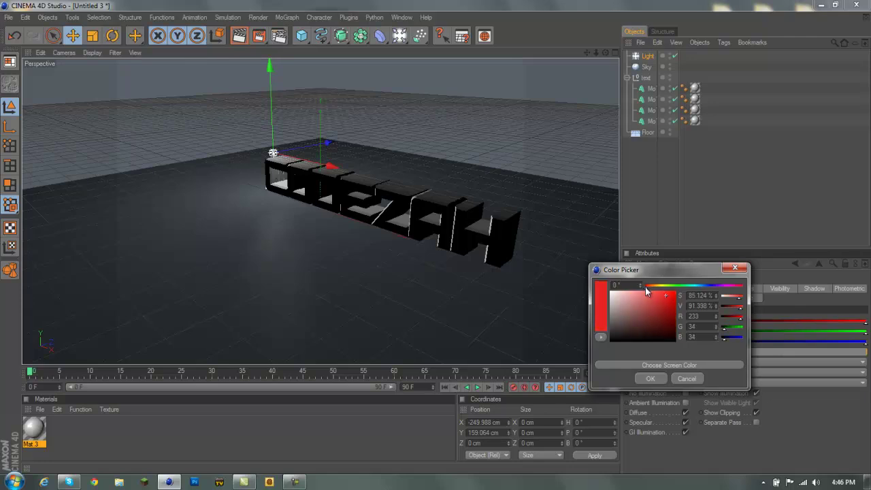
left_click(659, 295)
left_click(663, 297)
left_click(664, 300)
left_click(650, 378)
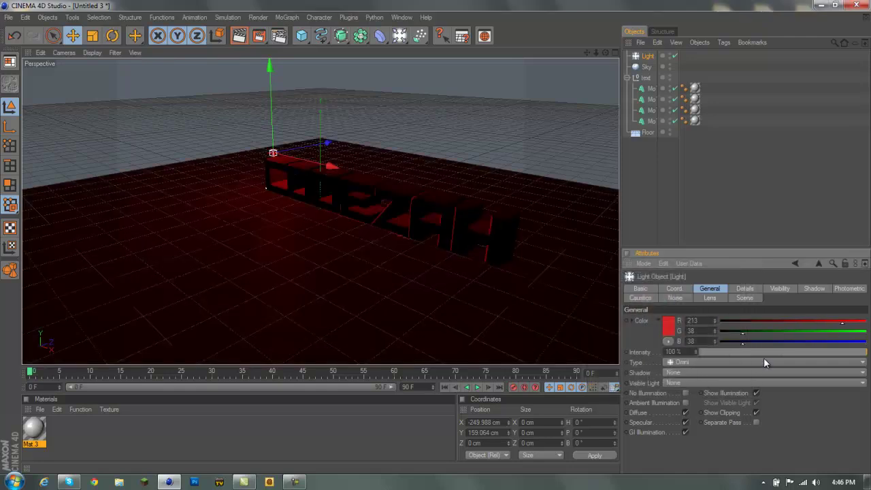
left_click_drag(775, 350, 823, 353)
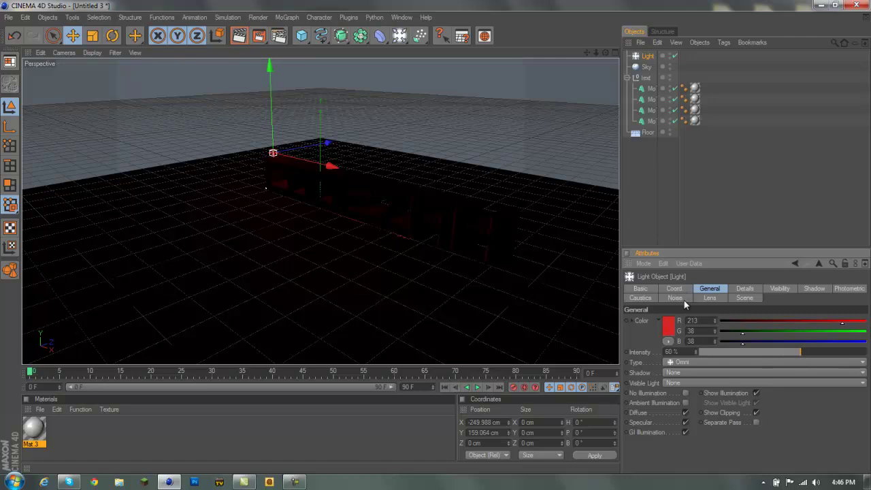
Add the Ambient Occlusion and Global Illumination effects to the render settings and render the perspective view
left_click(277, 38)
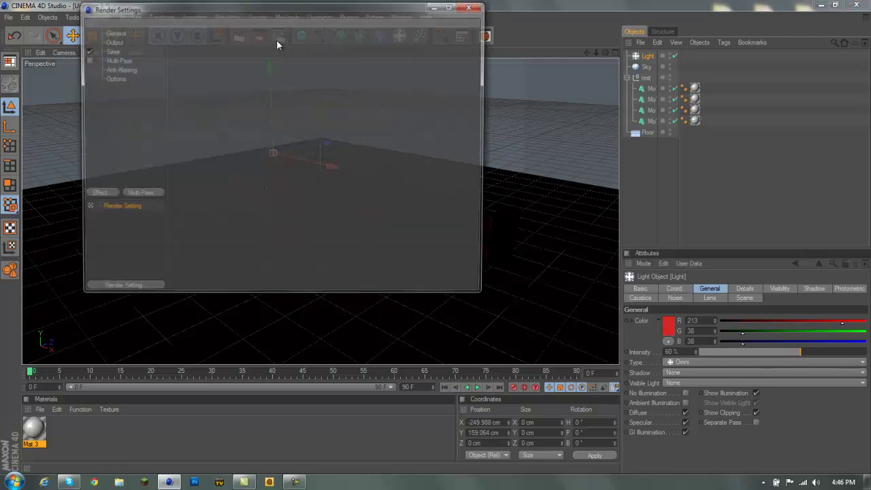
left_click(94, 195)
left_click(110, 255)
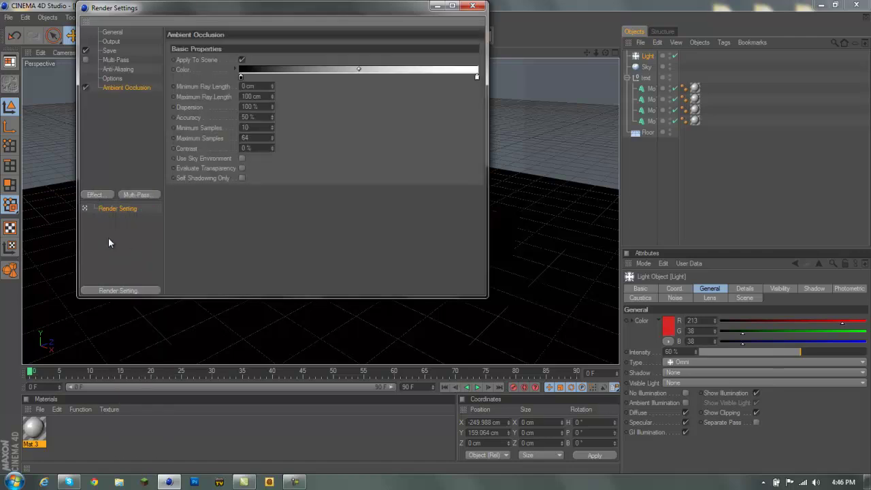
left_click(97, 195)
left_click(158, 318)
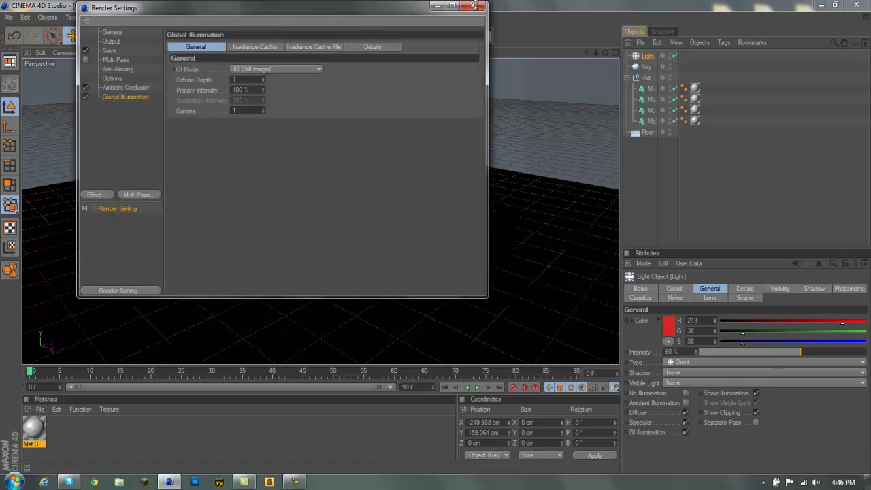
left_click(473, 6)
left_click(239, 38)
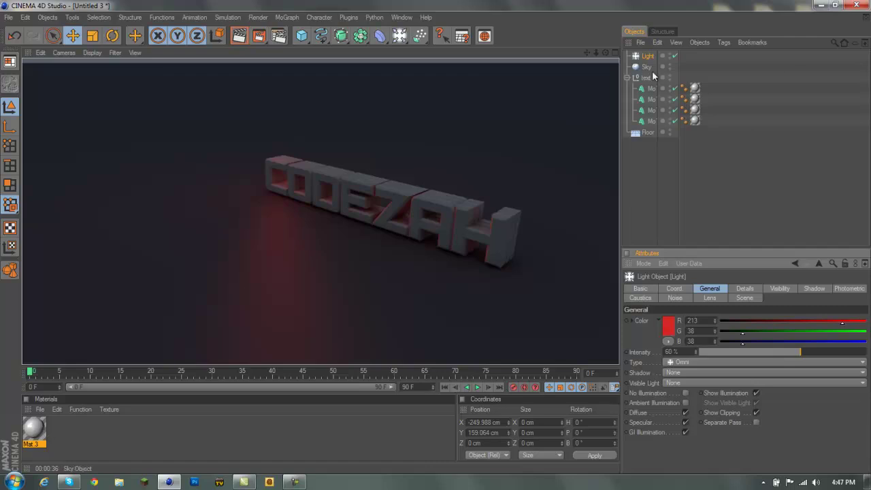
Open the text material Mat.3 for editing and examine its color and reflection settings
left_click(36, 434)
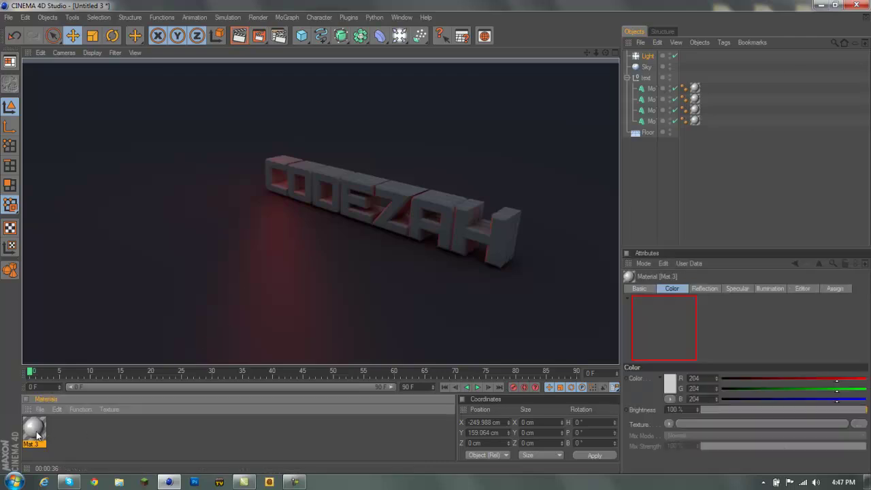
double_click(35, 430)
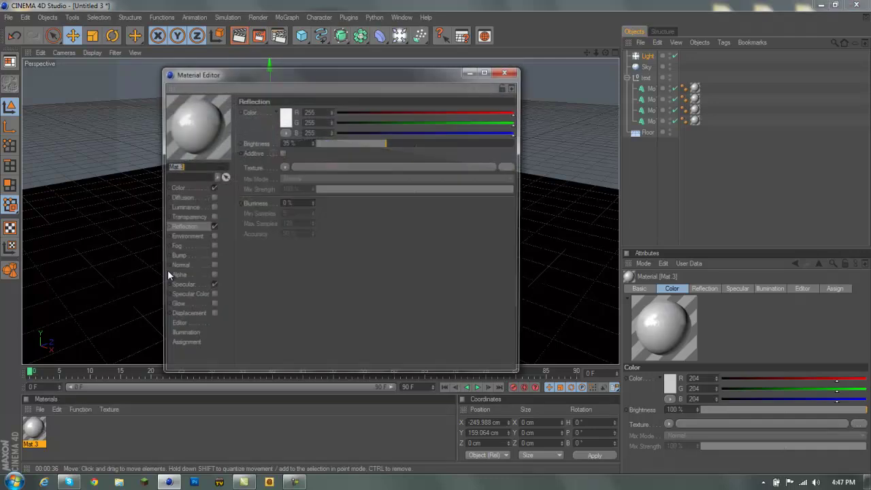
left_click(187, 187)
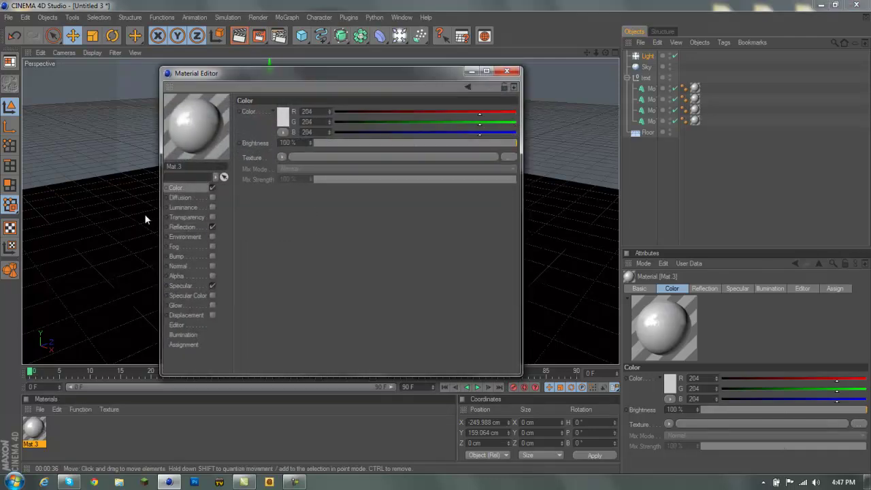
left_click(182, 227)
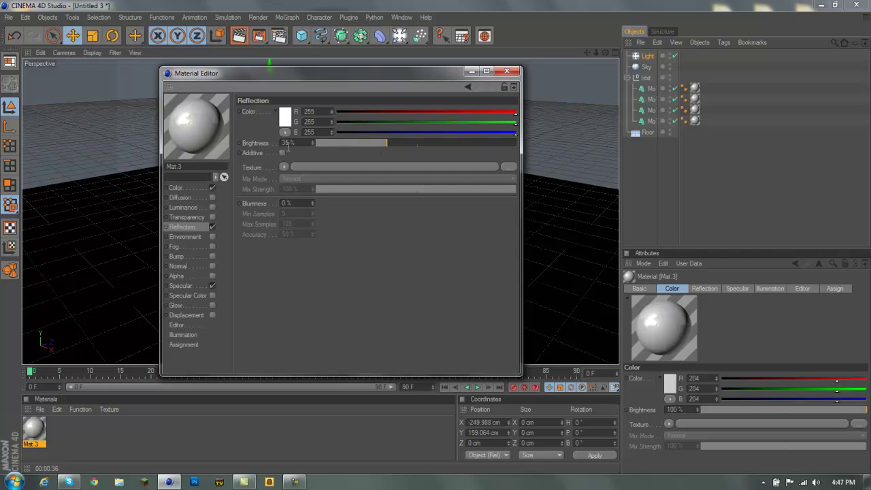
Create a new material and set its color to pure white (RGB 255, 255, 255)
left_click(507, 71)
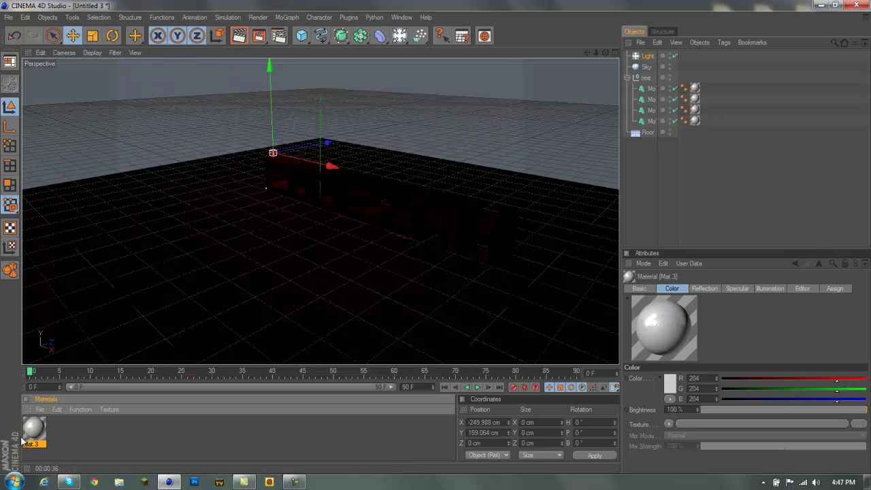
double_click(57, 428)
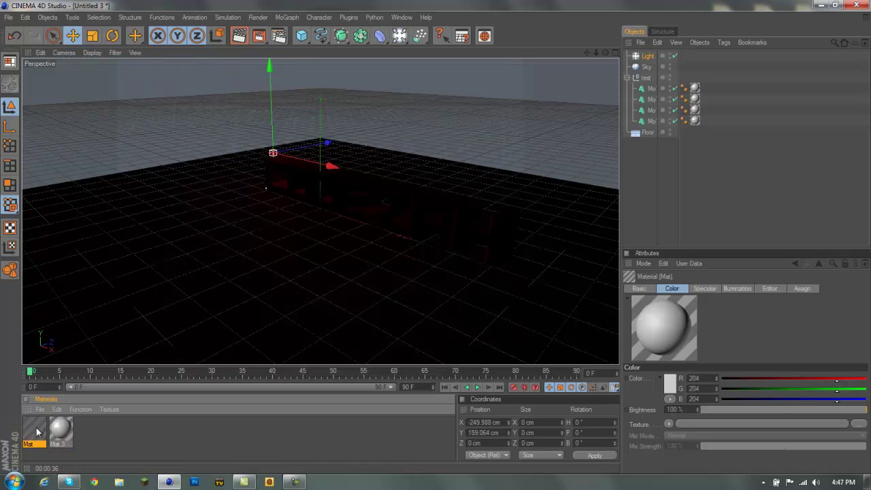
double_click(34, 427)
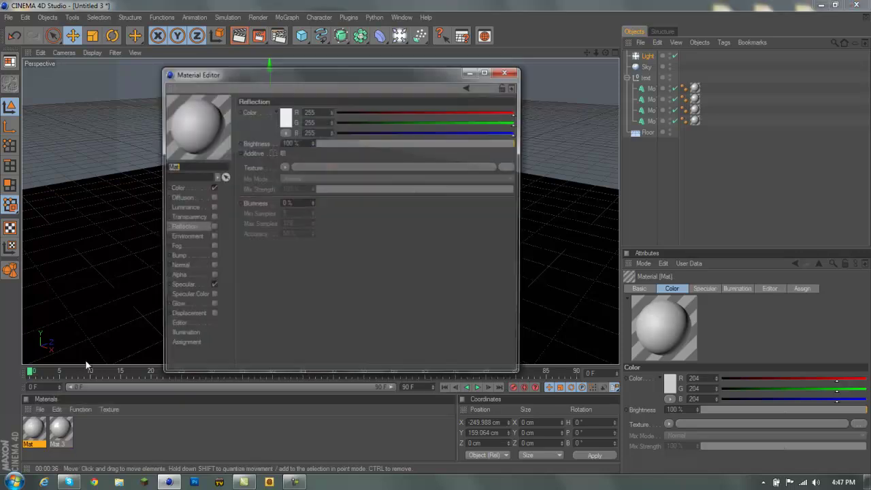
left_click(284, 117)
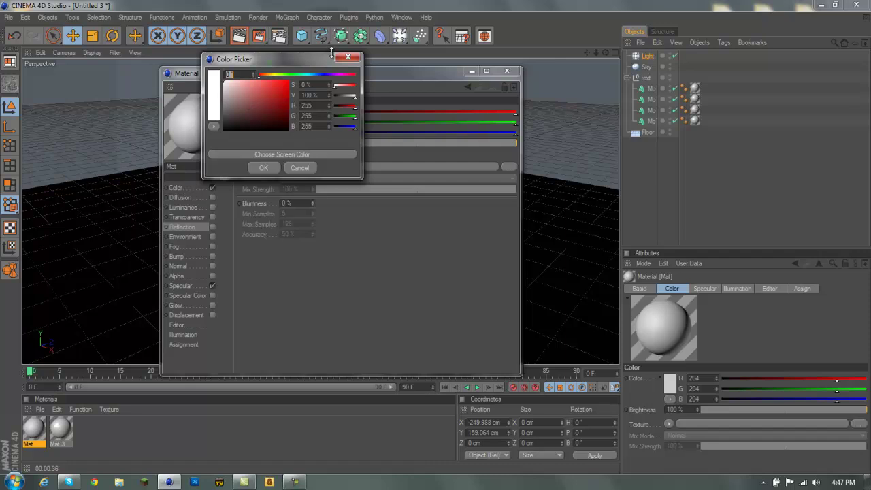
left_click(347, 56)
left_click(196, 187)
left_click(279, 132)
left_click(280, 129)
left_click_drag(278, 123, 203, 64)
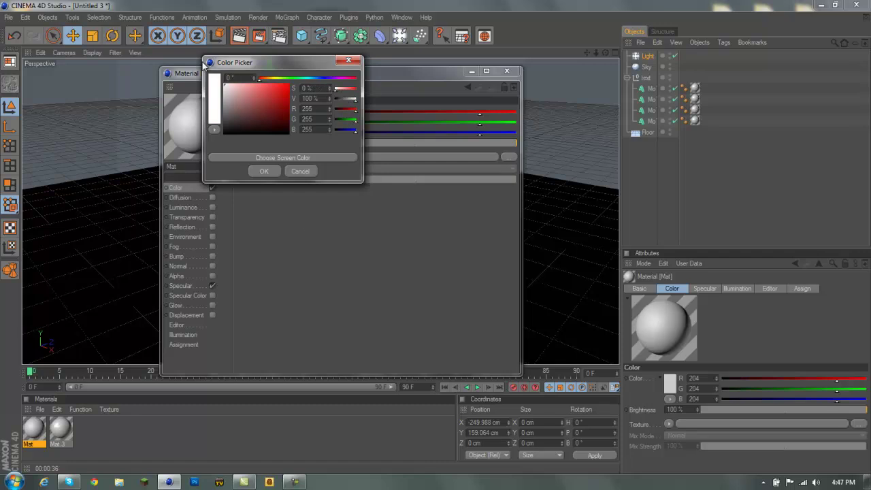
left_click(263, 171)
Enable reflection on the white material with a brightness of about 32%
left_click(221, 227)
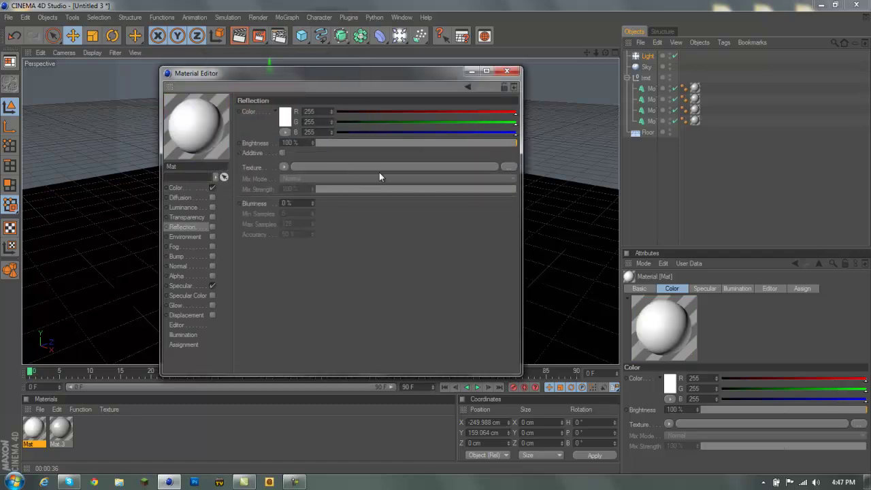
left_click(385, 143)
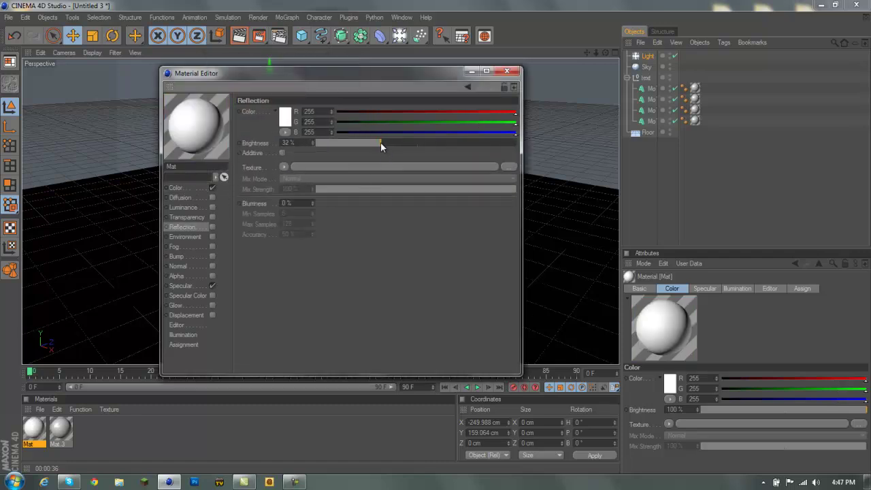
left_click(213, 227)
left_click(507, 71)
Apply the white material to the floor and render the perspective view
left_click_drag(169, 346, 201, 311)
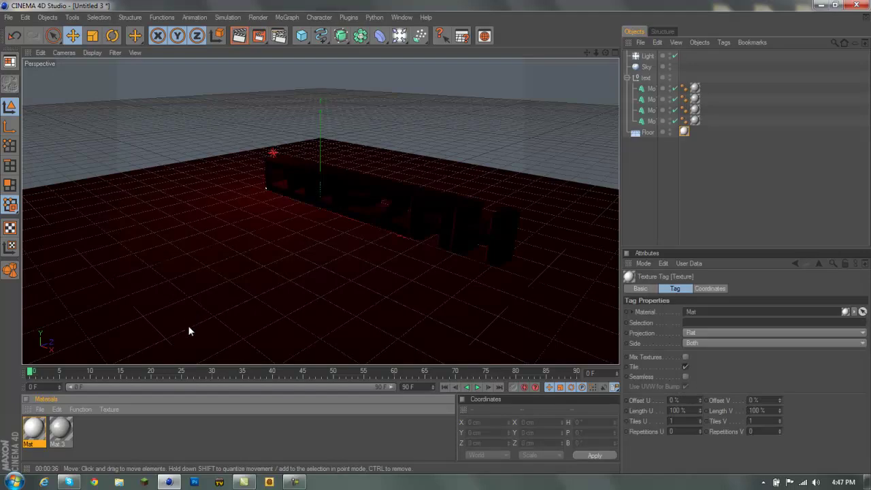
left_click(240, 36)
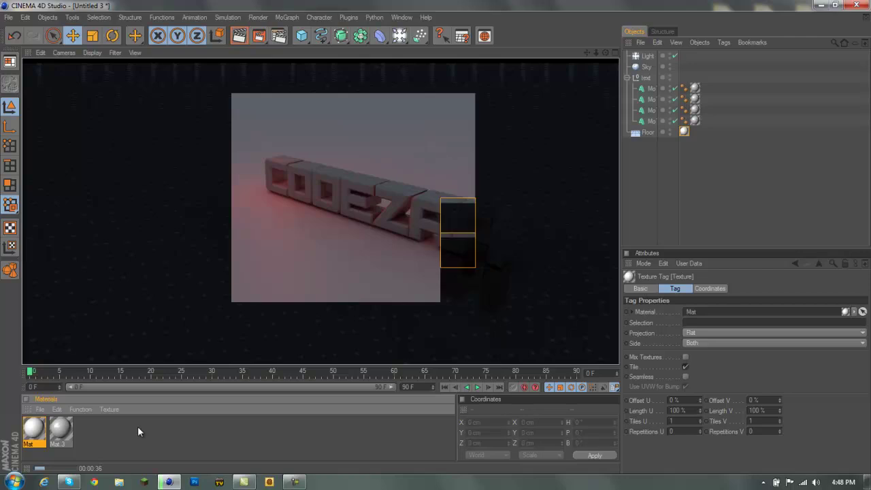
Set the light's color to a fully saturated red (RGB 200, 0, 0) and render the perspective view
left_click(646, 56)
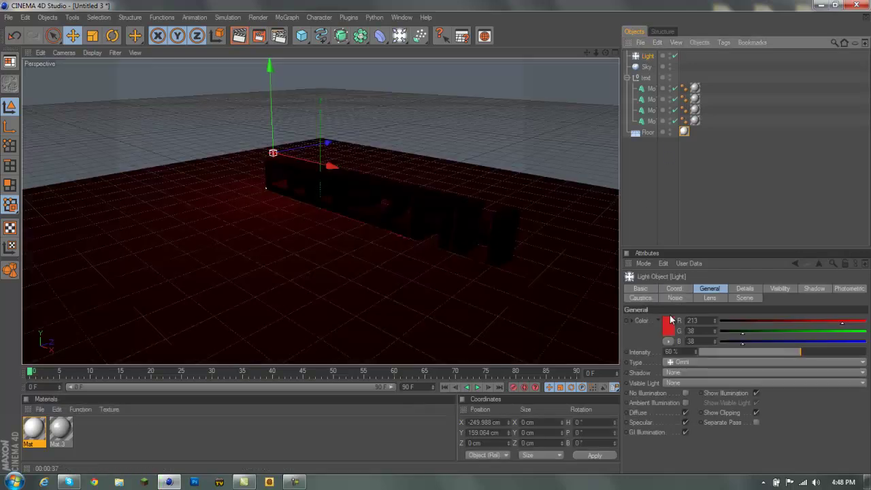
left_click(669, 325)
left_click_drag(653, 301, 674, 296)
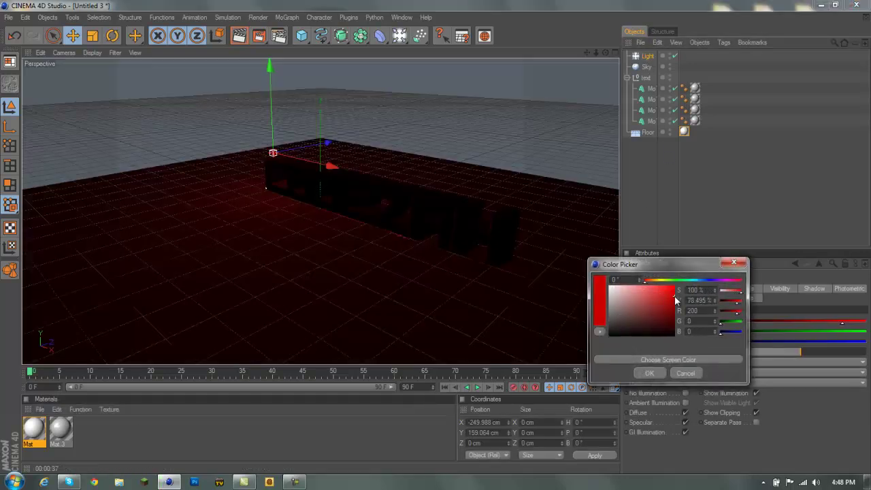
left_click(649, 373)
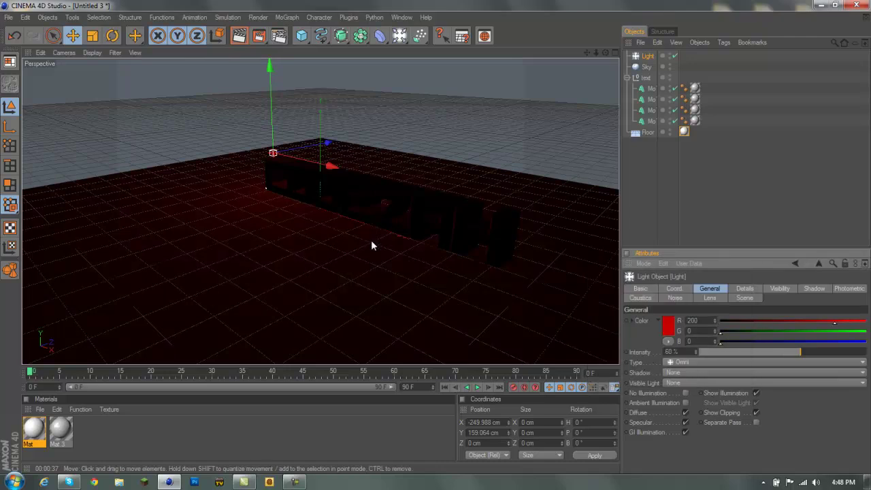
left_click(239, 36)
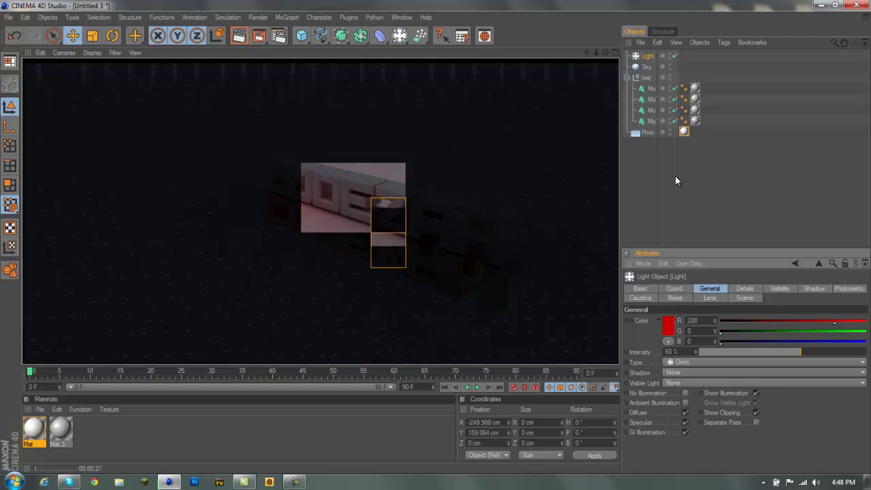
left_click(659, 163)
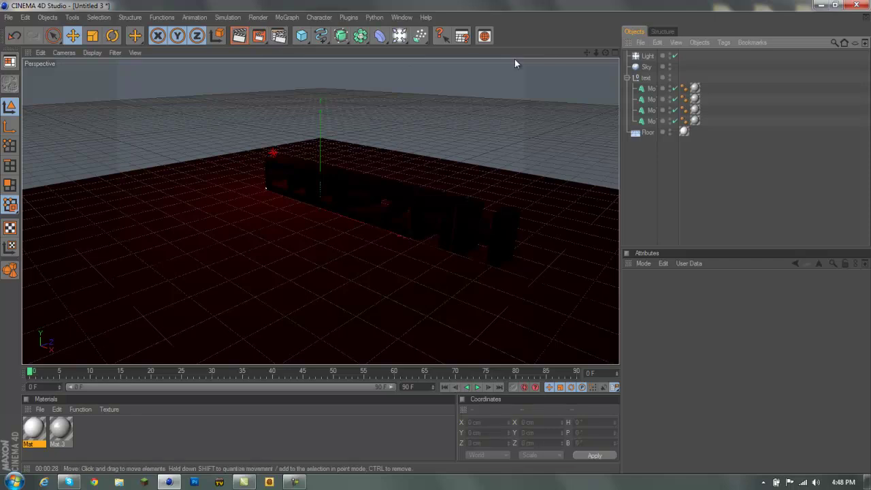
Rotate the text group to a heading of about -12° and move it along its X axis to about X 35 cm, Z 13 cm
left_click(647, 78)
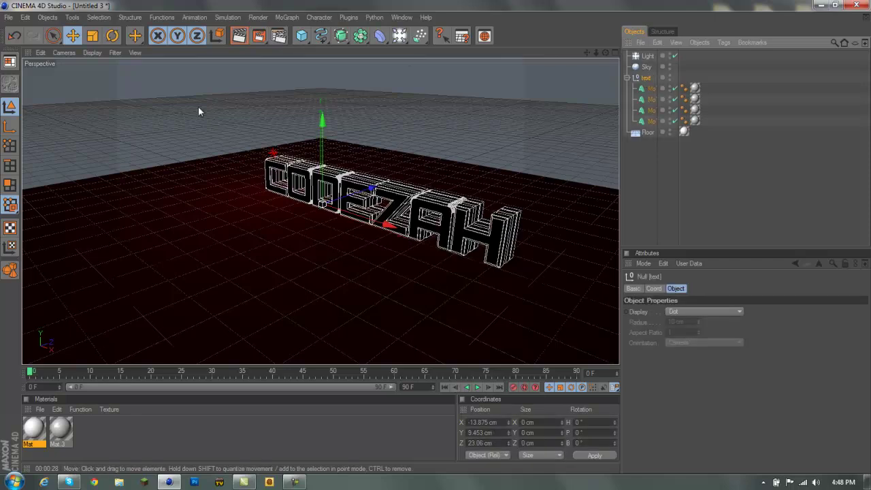
key("r")
left_click_drag(315, 219, 343, 220)
left_click(72, 35)
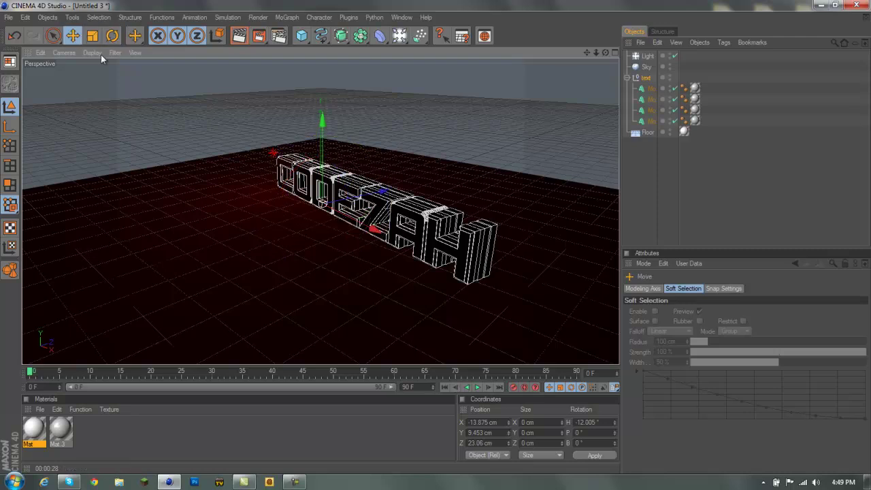
left_click_drag(346, 224, 424, 232)
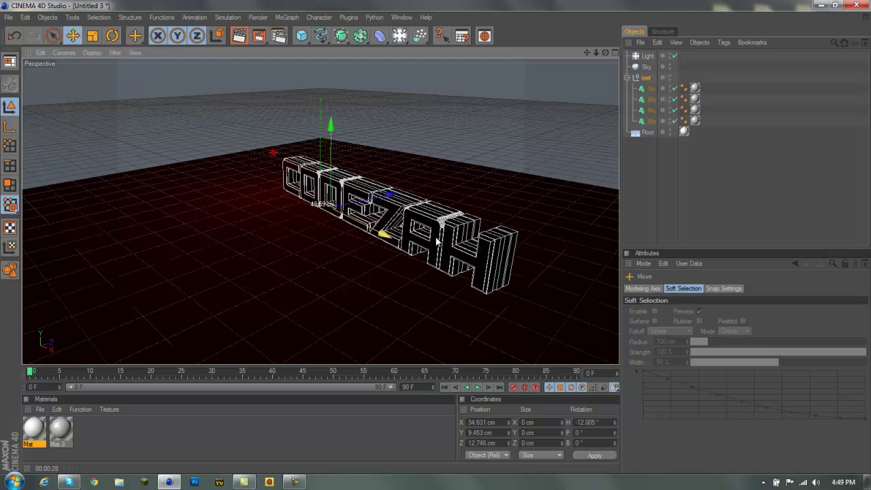
Move the light back above the first letter of the rotated text, at about Z 61 cm
left_click(272, 152)
left_click_drag(300, 146, 286, 147)
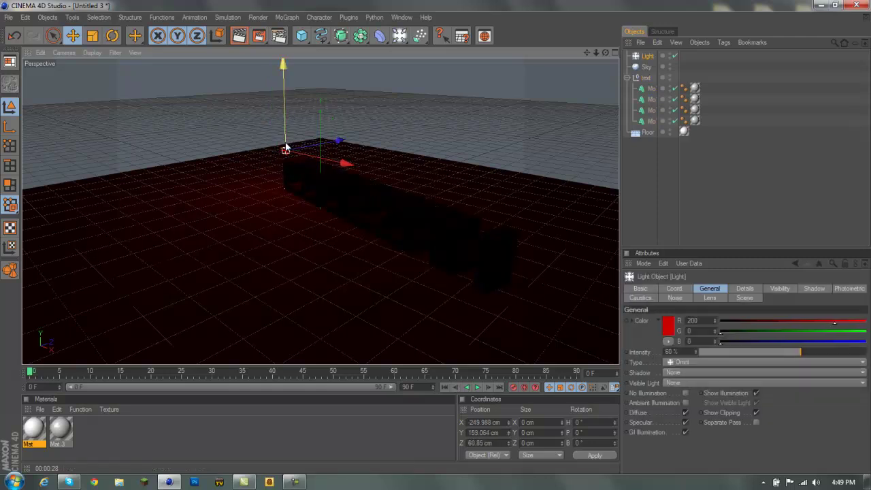
left_click(641, 178)
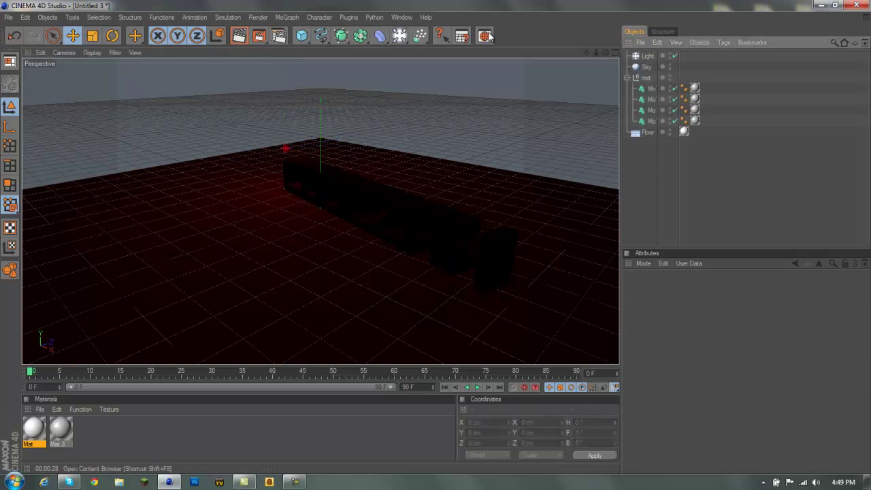
Load ReflectiveBalls.c4d from the GreyscalegorillaLightKitPro1 objects and move the balls beside the text to about X -429 cm
key("shift+F8")
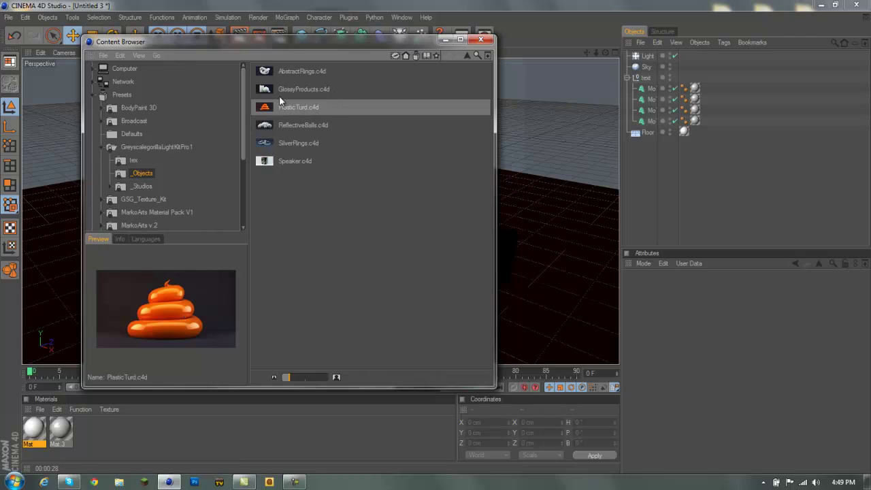
left_click(299, 89)
left_click(299, 126)
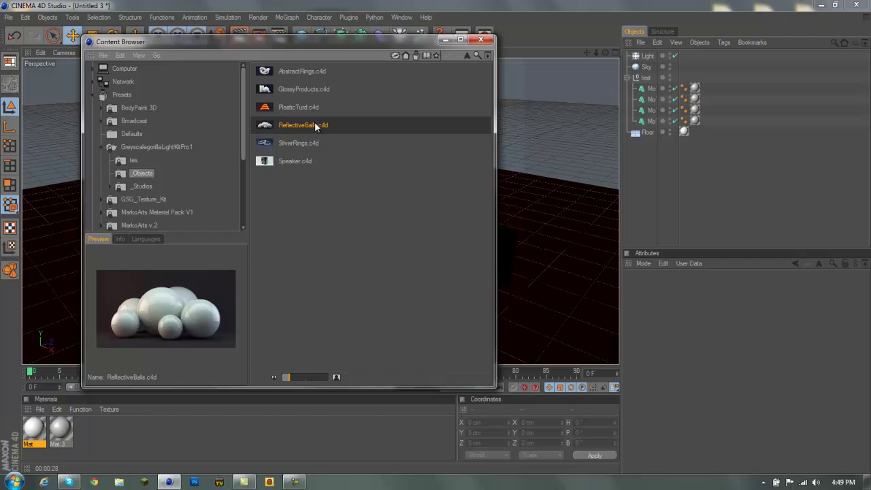
double_click(315, 126)
left_click(474, 42)
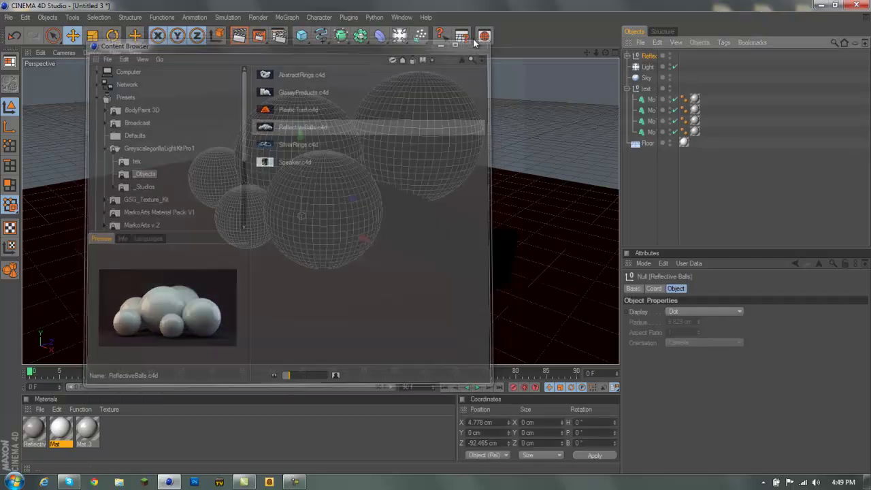
left_click_drag(361, 237, 439, 243)
Expand the Reflective Balls group and examine the basic, coordinate and phong properties of its six spheres
left_click(633, 289)
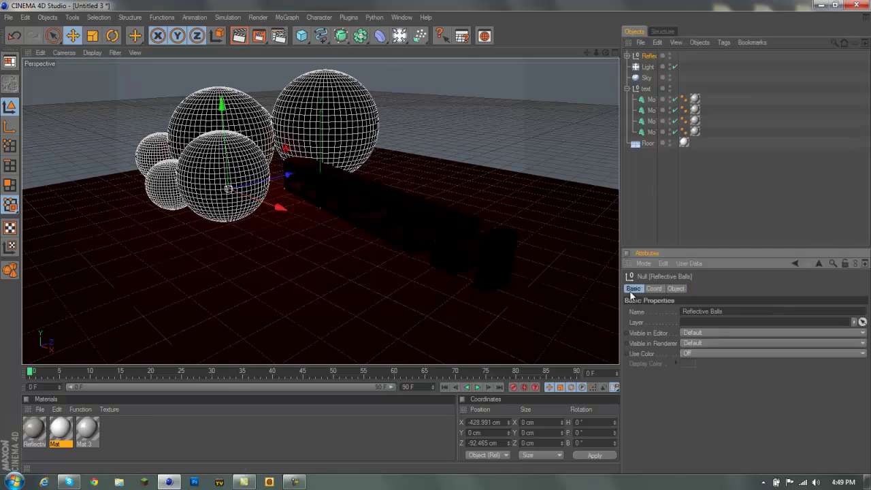
left_click(628, 56)
left_click(652, 68)
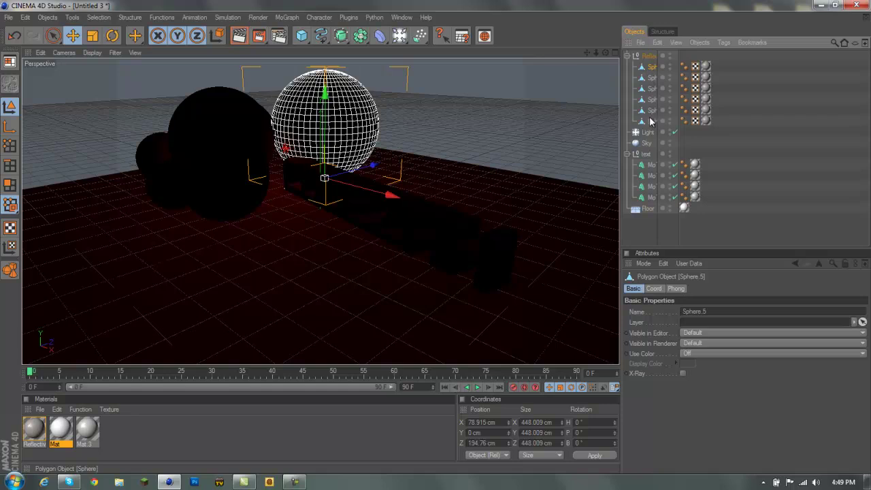
left_click(651, 121, "shift")
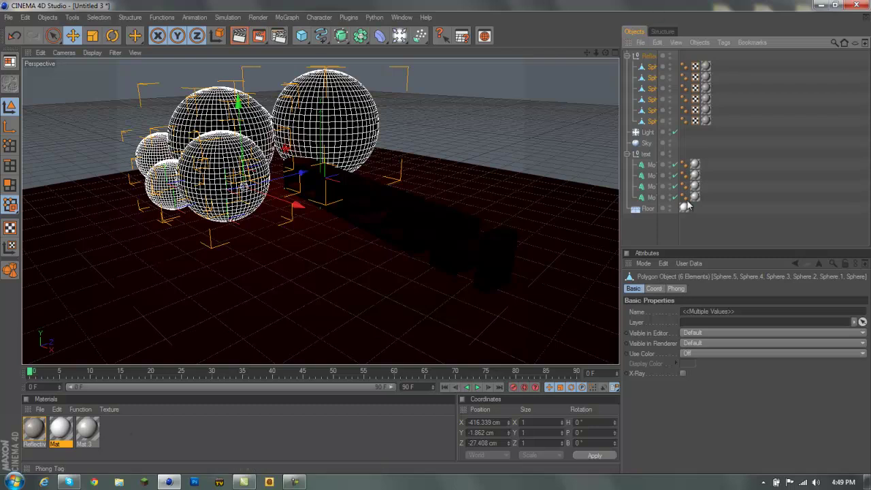
left_click(654, 293)
left_click(677, 293)
left_click(659, 293)
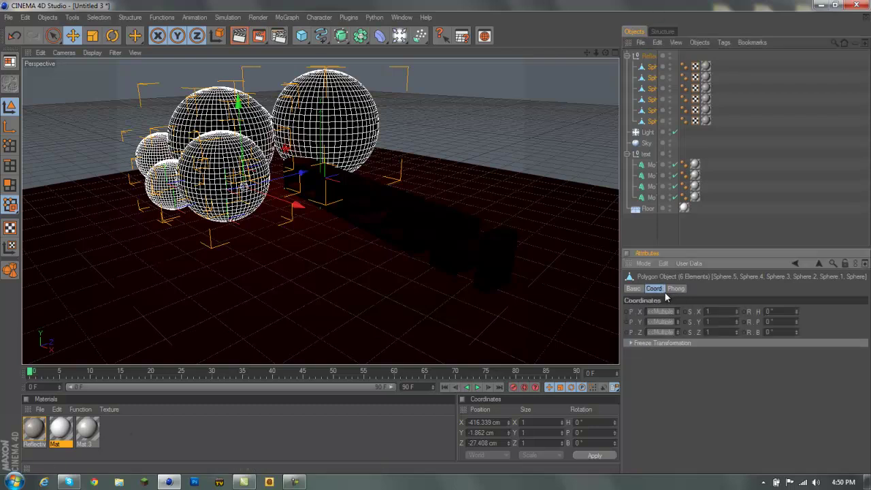
left_click(633, 289)
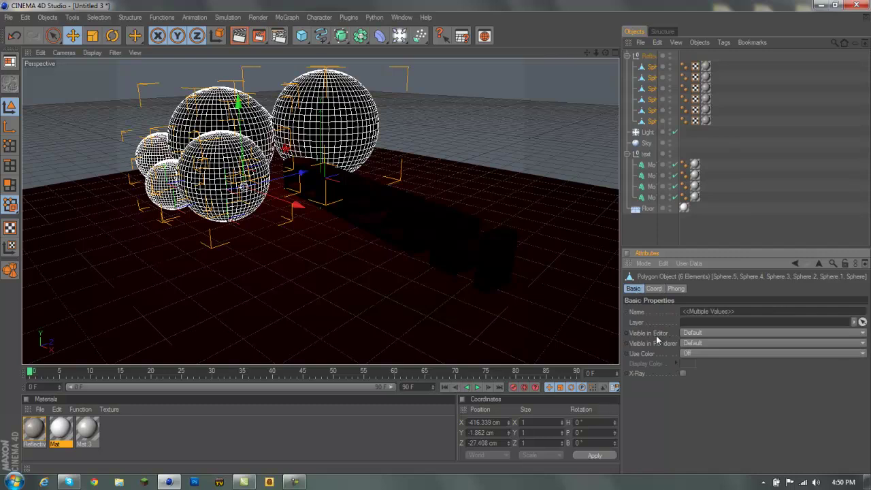
left_click(652, 68)
left_click(652, 77)
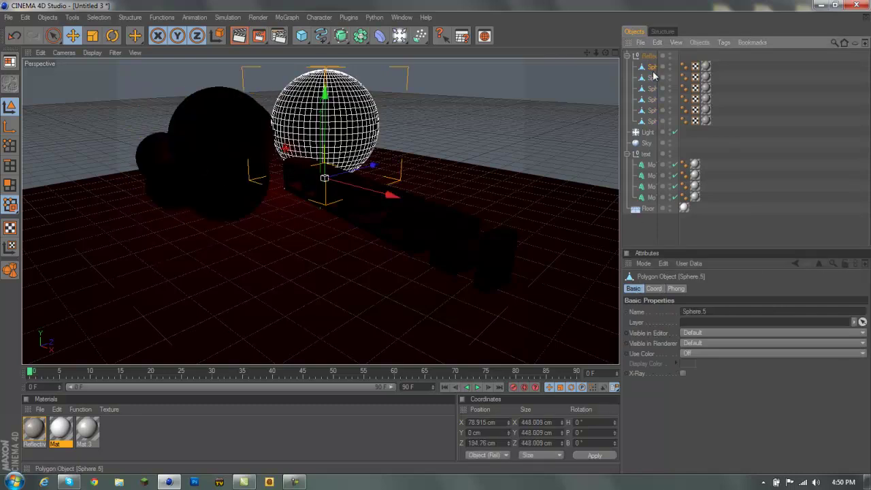
left_click(652, 122, "shift")
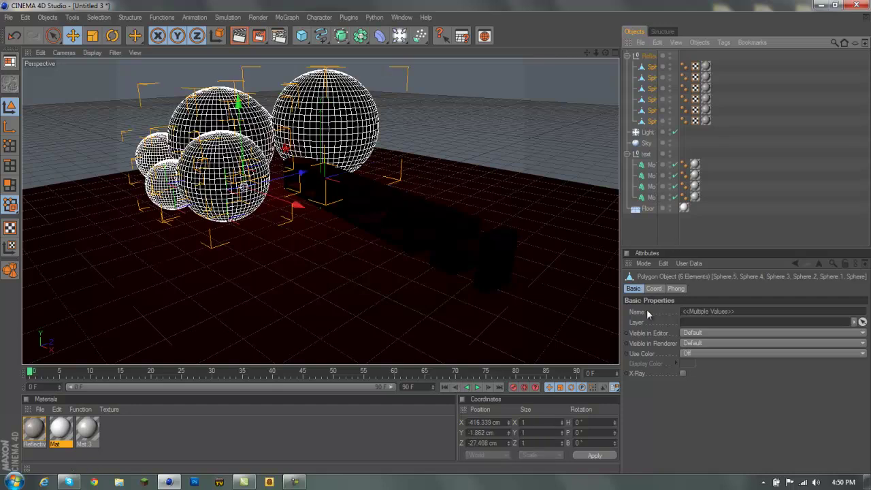
left_click(656, 288)
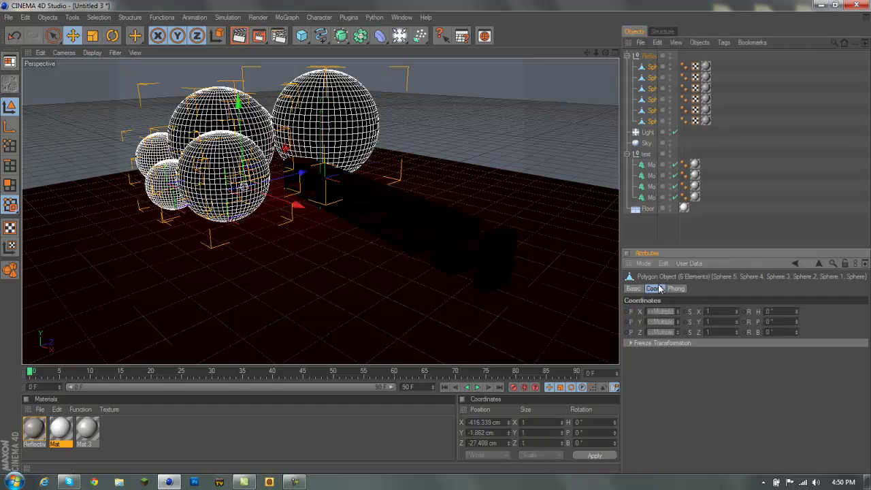
left_click(676, 289)
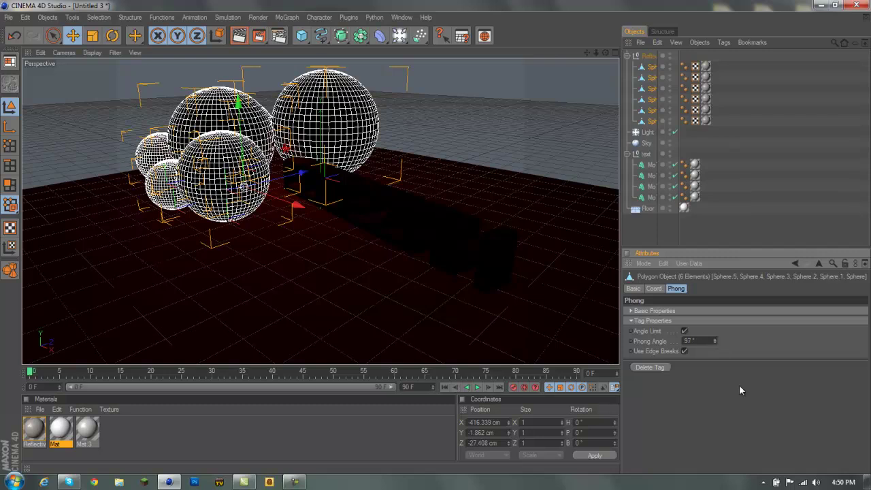
Try to set the Z position of all six spheres to -80 cm
key("ctrl+z")
left_click(653, 288)
left_click_drag(678, 312, 678, 332)
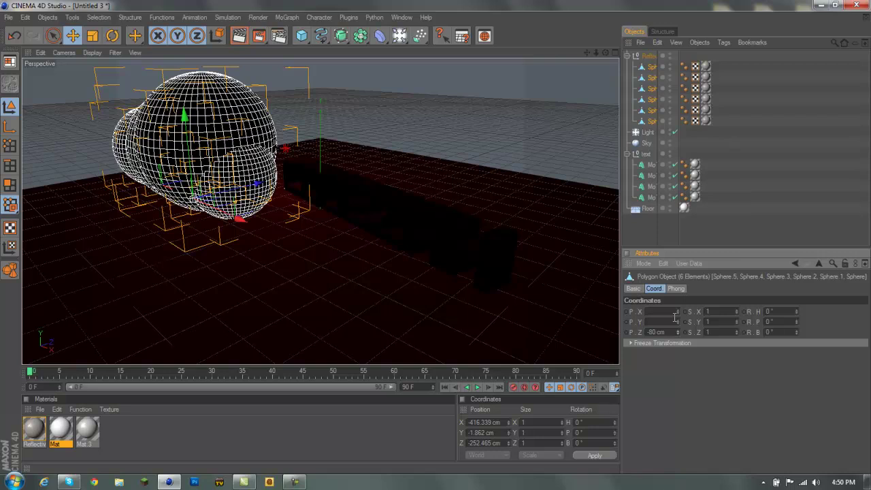
key("ctrl+z")
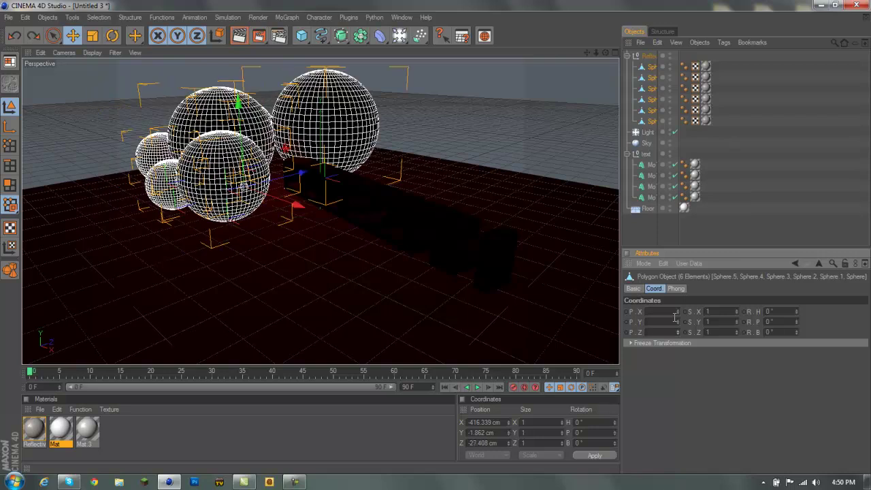
Try changing the scale of the first sphere in the Reflective Balls group axis by axis, including Z to 1.4, undoing each change
left_click(651, 68)
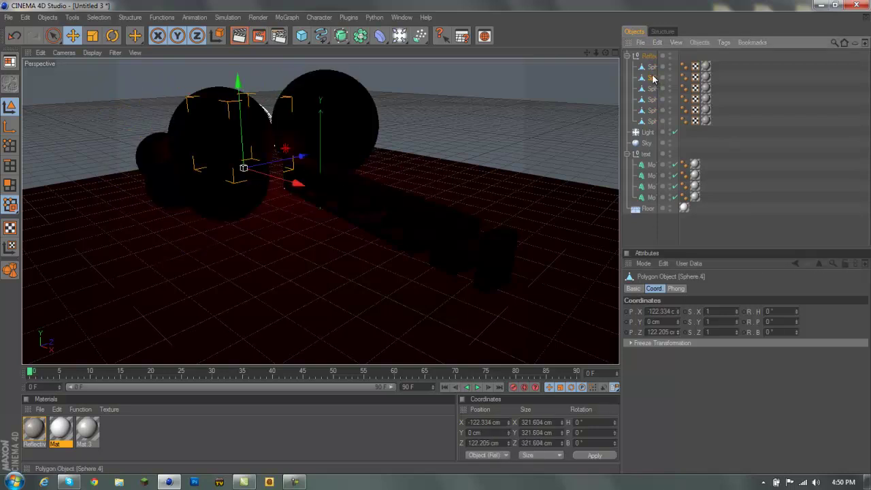
double_click(651, 67)
key("Escape")
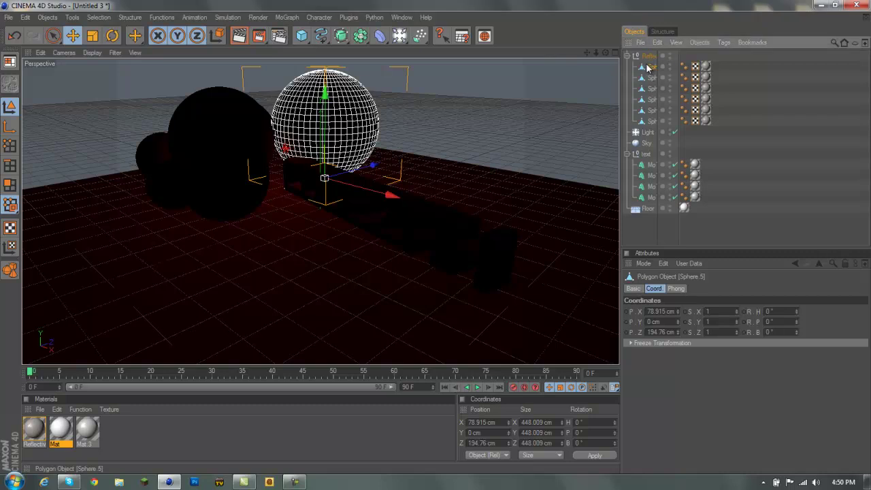
mouse_move(736, 314)
left_mouse_down()
mouse_move(736, 321)
mouse_move(735, 313)
left_mouse_up()
left_click_drag(735, 307, 739, 318)
key("ctrl+z")
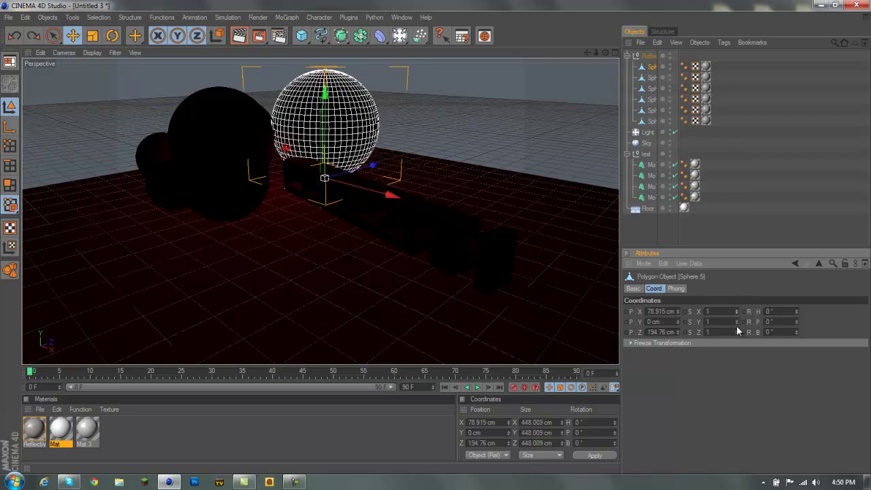
left_click_drag(737, 320, 750, 296)
key("ctrl+z")
left_click_drag(738, 331, 761, 325)
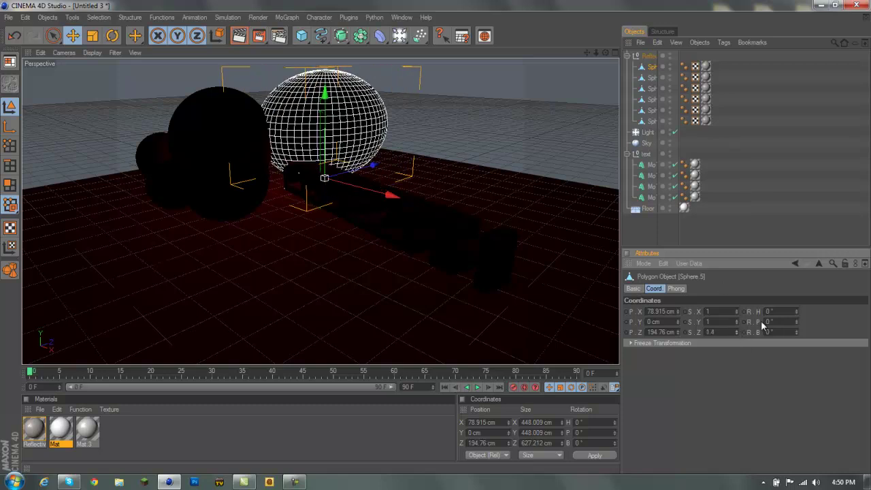
key("ctrl+z")
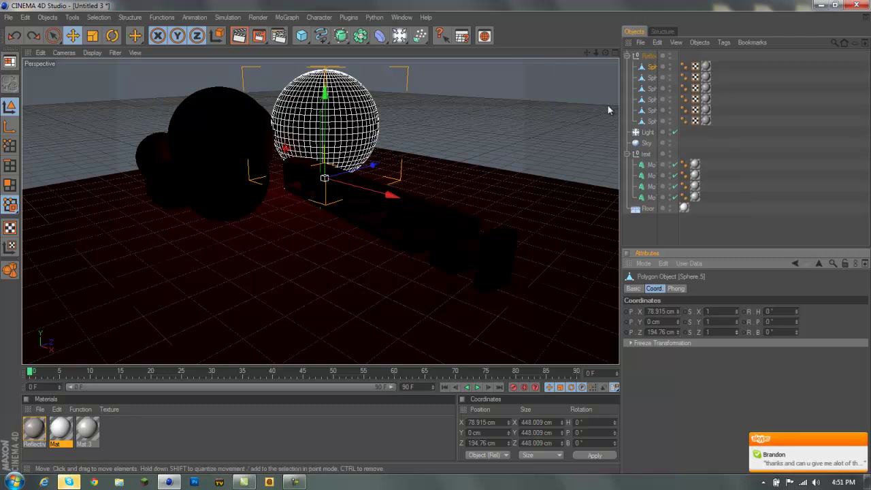
Try adding a Sphere primitive and adjusting its radius, and delete it again
left_click(733, 164)
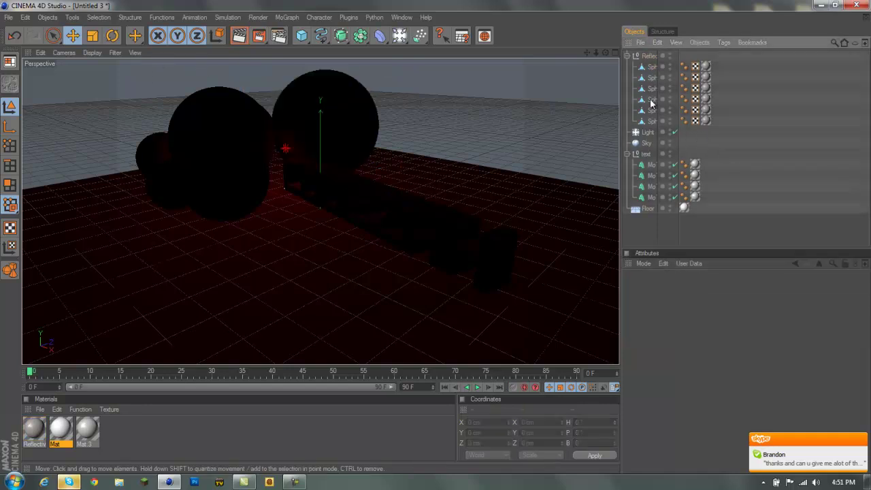
left_click(652, 68)
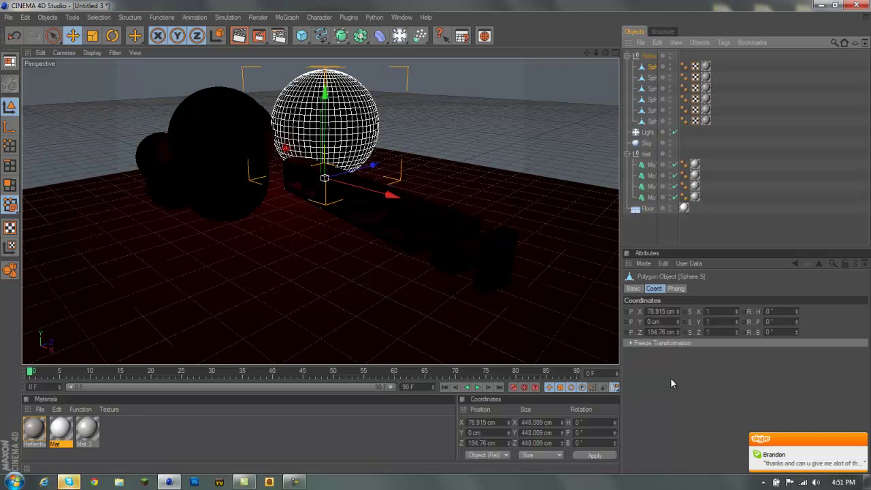
left_click_drag(302, 35, 396, 46)
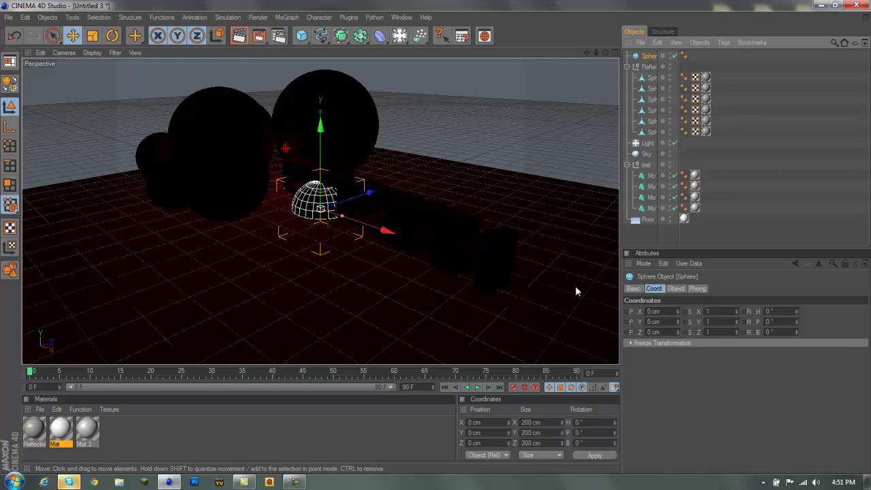
left_click(676, 288)
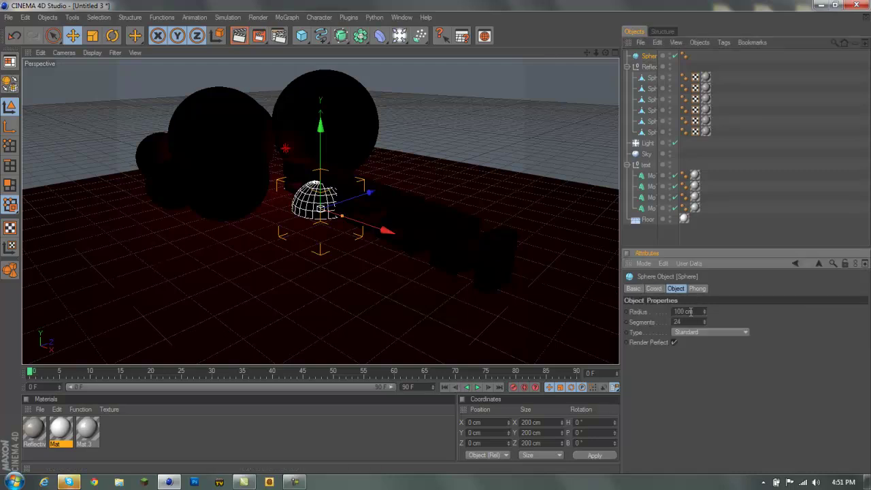
mouse_move(704, 312)
left_mouse_down()
mouse_move(696, 402)
mouse_move(707, 317)
left_mouse_up()
key("Delete")
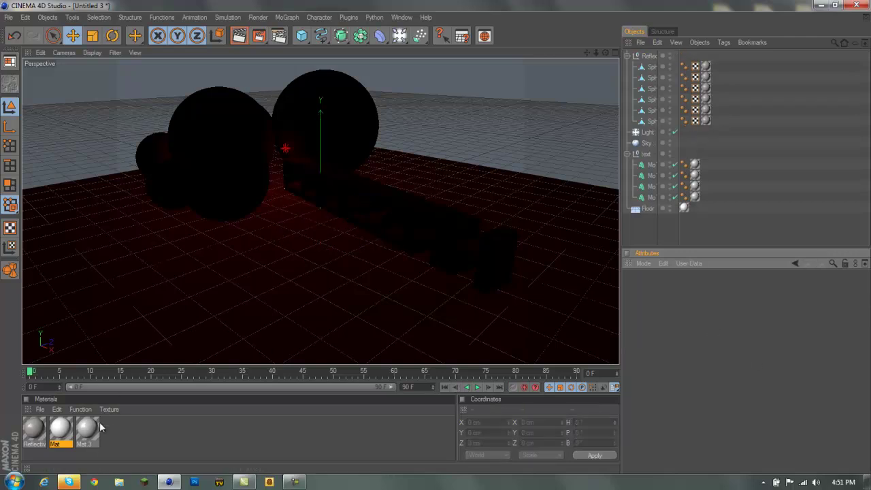
Replace the Reflective Balls material on all six spheres with Mat 3
left_click_drag(89, 441, 735, 66)
left_click(705, 66)
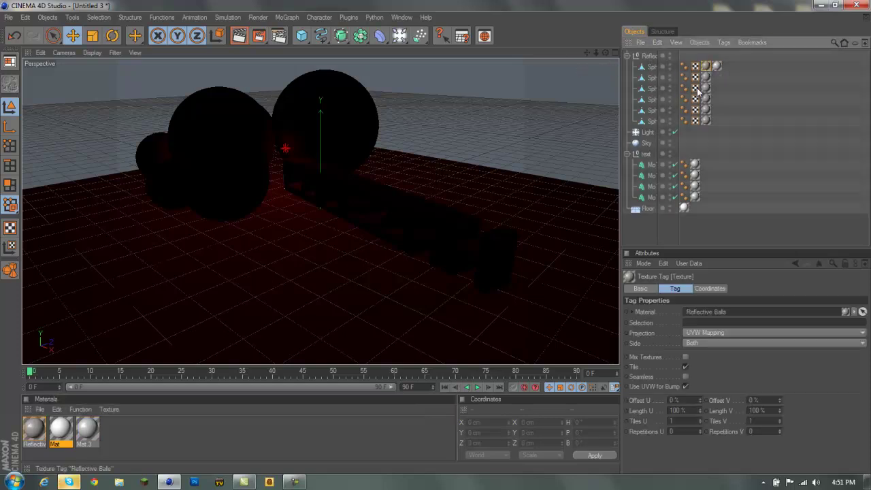
left_click(705, 120, "shift")
key("Delete")
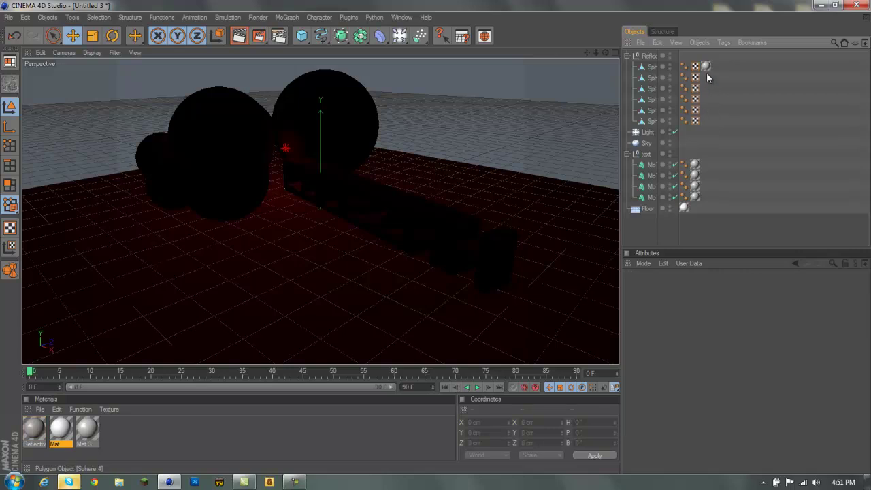
left_click_drag(705, 66, 704, 121, "ctrl")
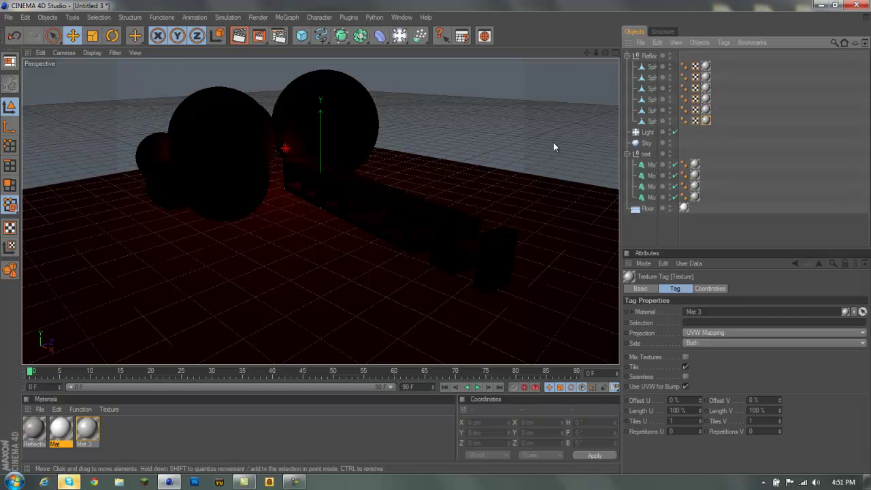
Nudge the Reflective Balls group slightly closer to the text and render a preview of the perspective view
left_click(648, 56)
left_click_drag(285, 176, 437, 241)
left_click_drag(289, 204, 437, 241)
left_click(655, 234)
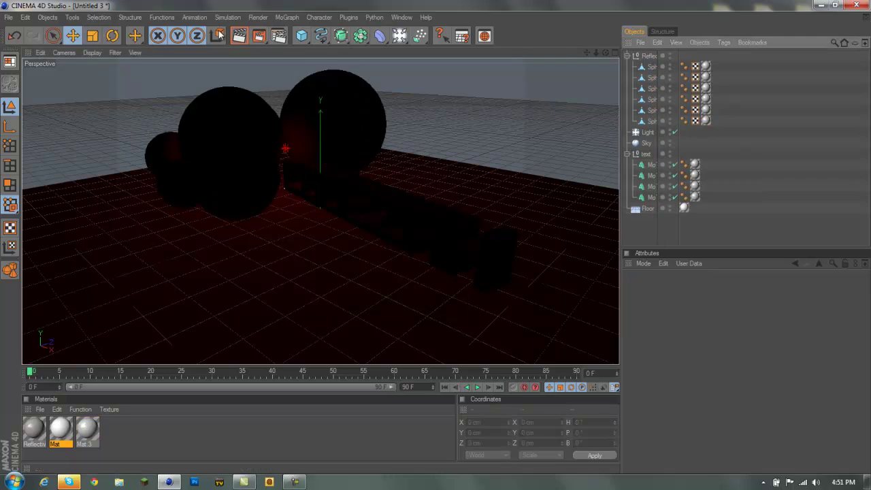
left_click(239, 38)
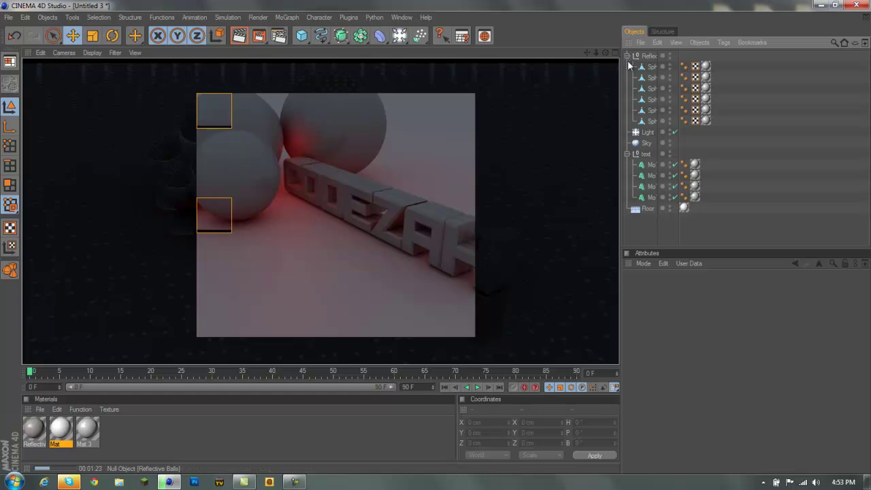
Change the light's colour to a dark blue of about RGB 10, 78, 117 and render a preview of the view
left_click(647, 132)
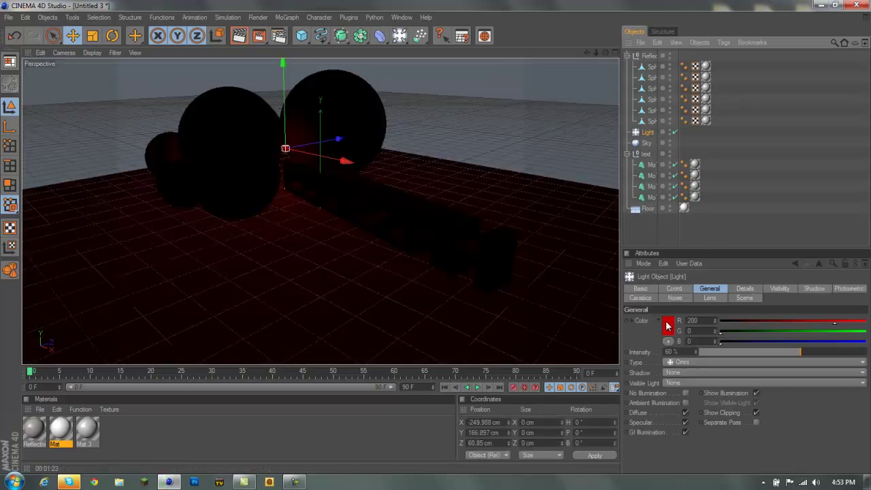
left_click(667, 326)
left_click(700, 281)
left_click_drag(657, 303, 664, 308)
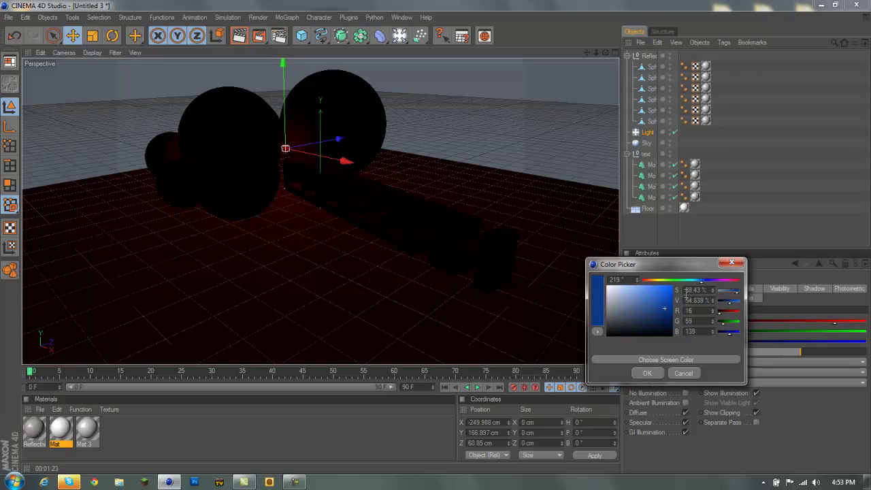
left_click_drag(700, 283, 696, 281)
left_click_drag(655, 301, 668, 316)
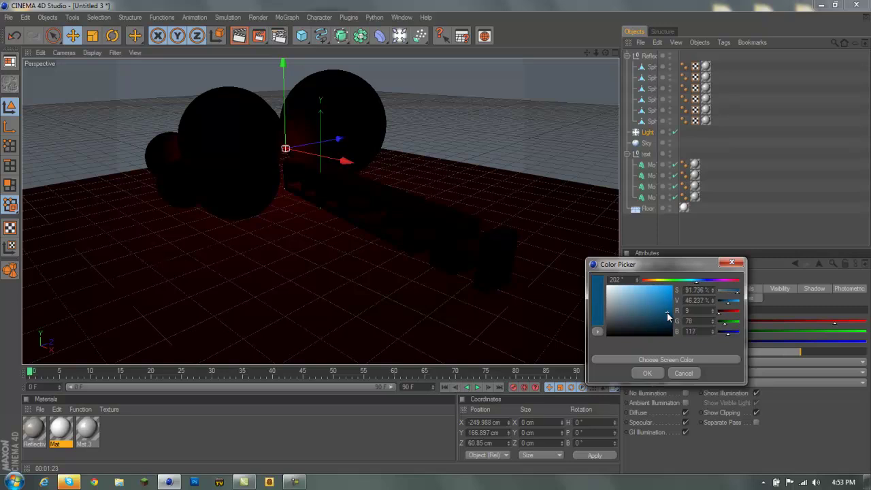
left_click(649, 374)
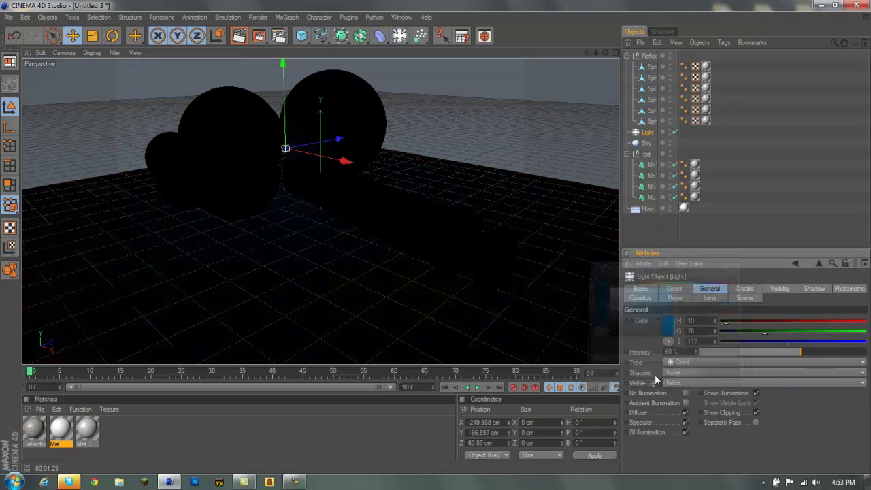
left_click(239, 35)
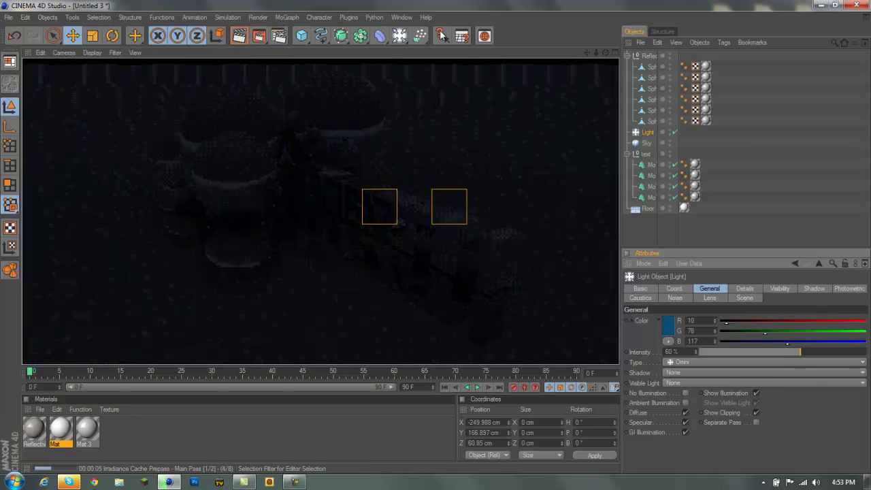
left_click(244, 482)
left_click(294, 482)
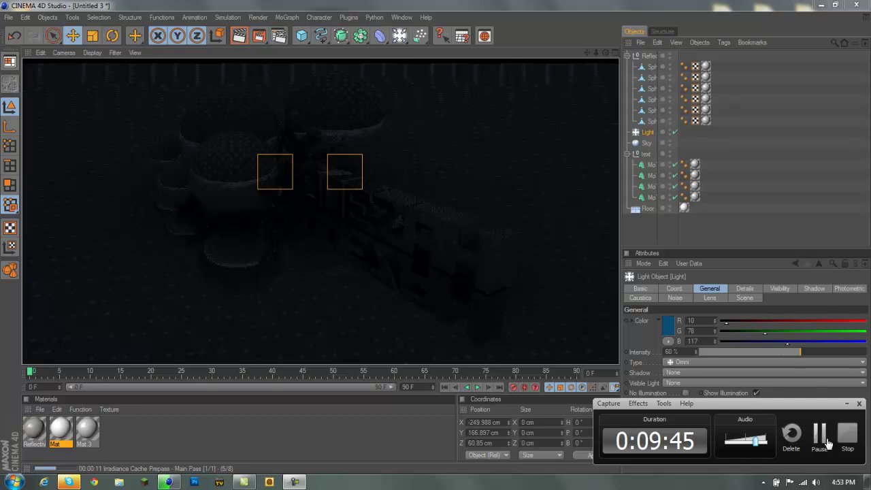
left_click(818, 432)
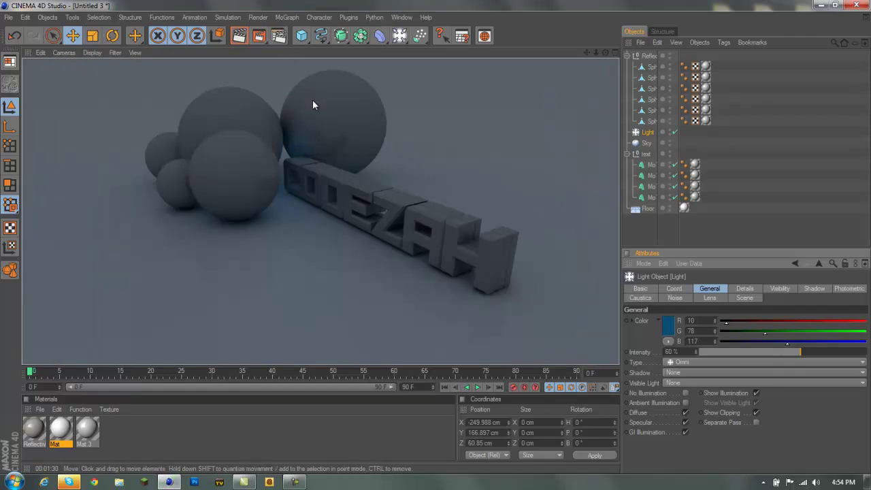
Set the render output size to 1600 pixels wide by 900 pixels high
left_click(278, 35)
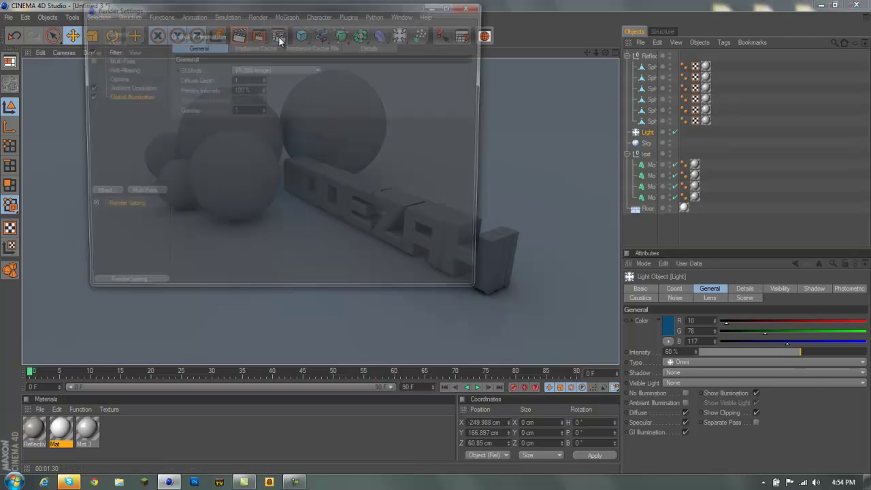
left_click(120, 42)
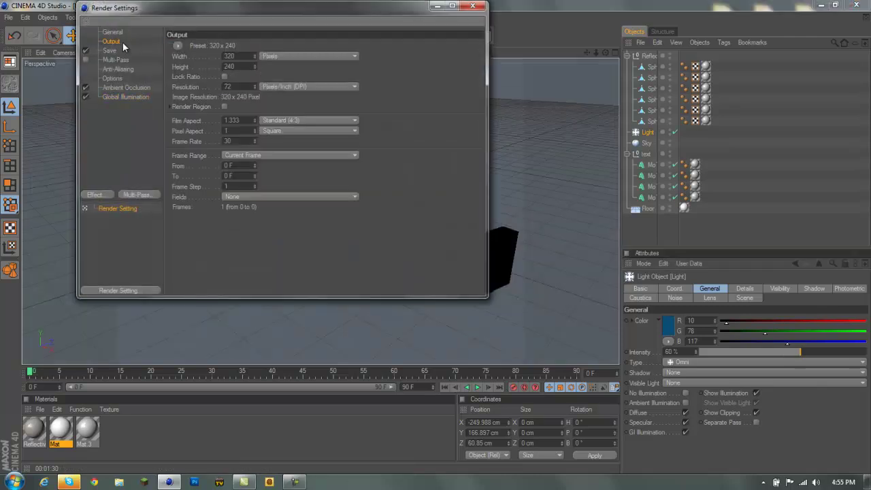
double_click(231, 56)
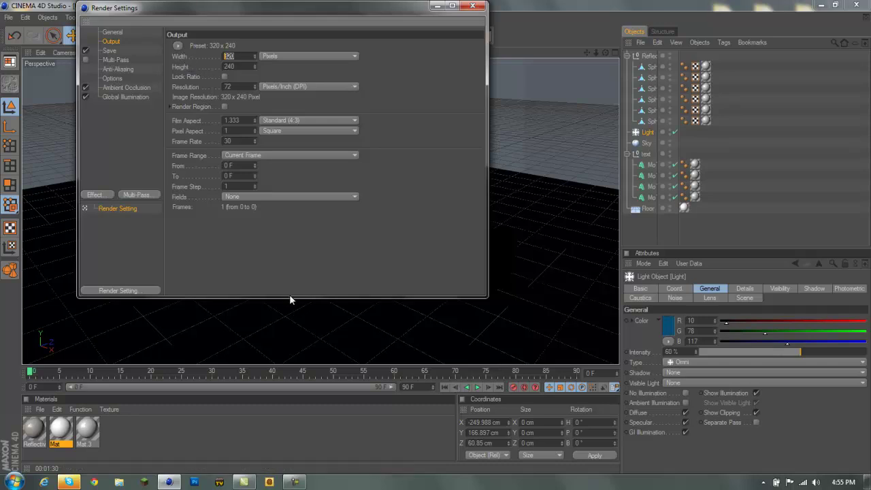
type("1600")
key("Tab")
type("900")
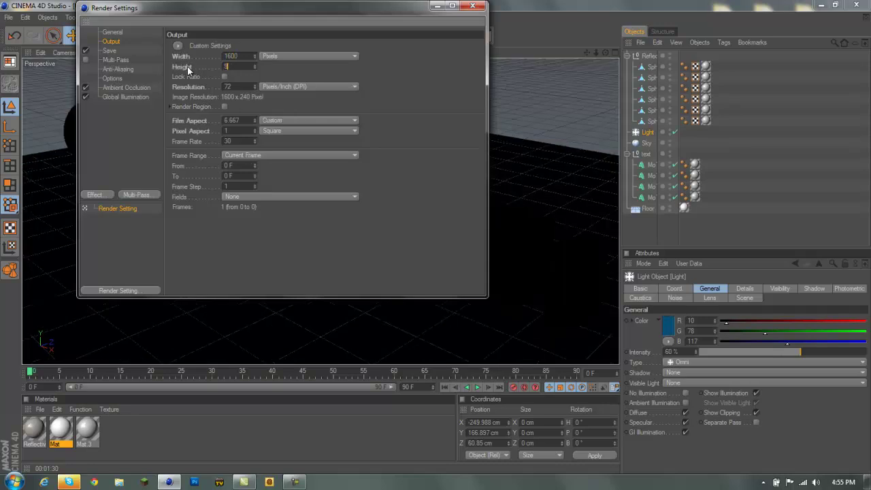
key("Return")
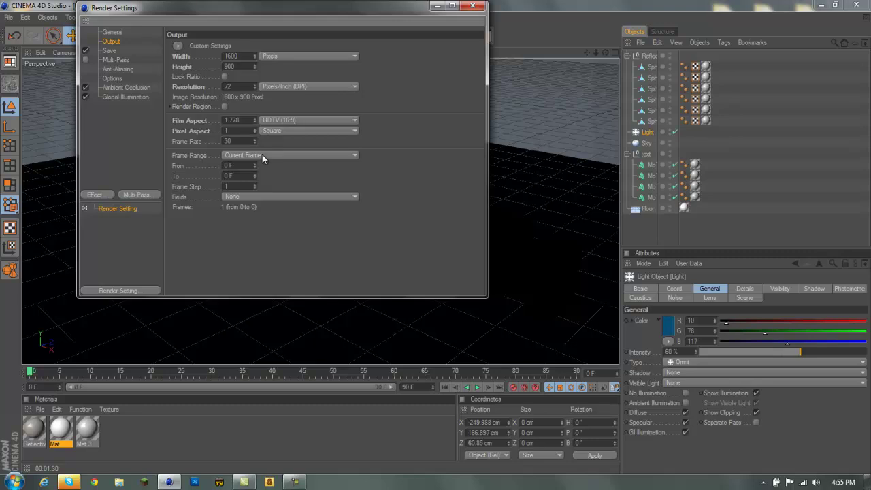
Set the render to save as a PNG named "wallpaper 2" in the Intros and Graphics folder
left_click(109, 52)
left_click(274, 76)
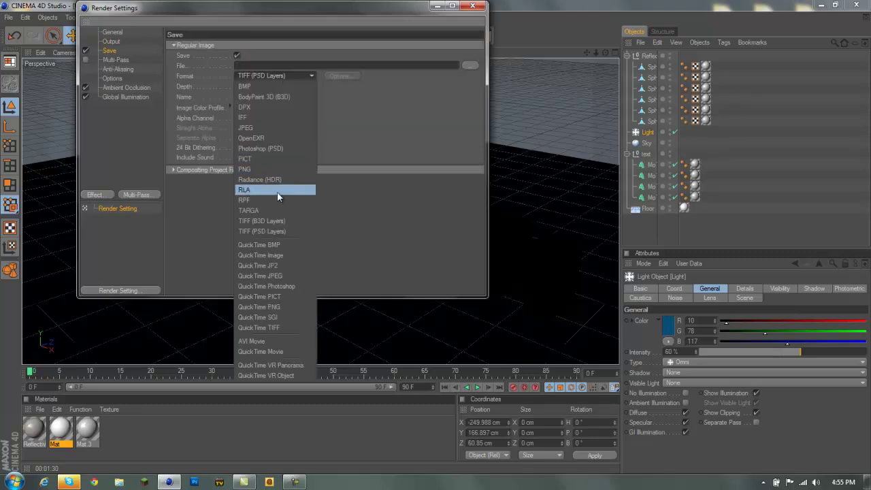
left_click(273, 169)
left_click(269, 66)
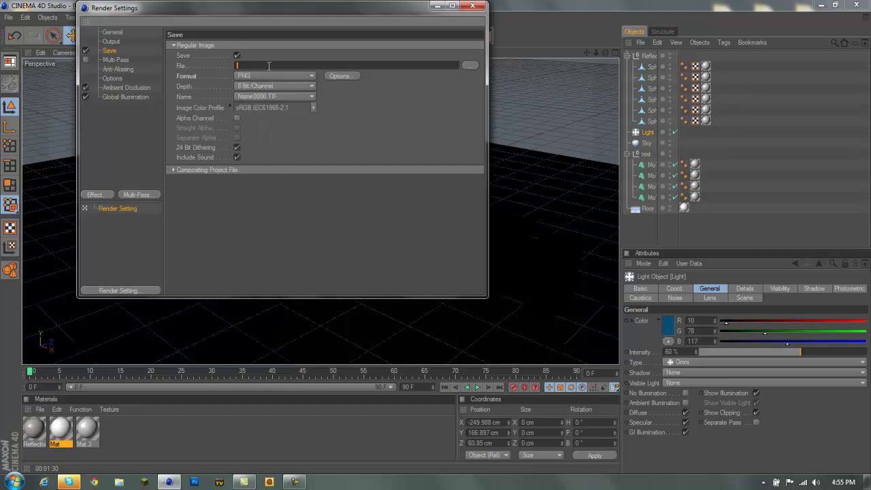
type("wallpaper 2")
left_click(469, 64)
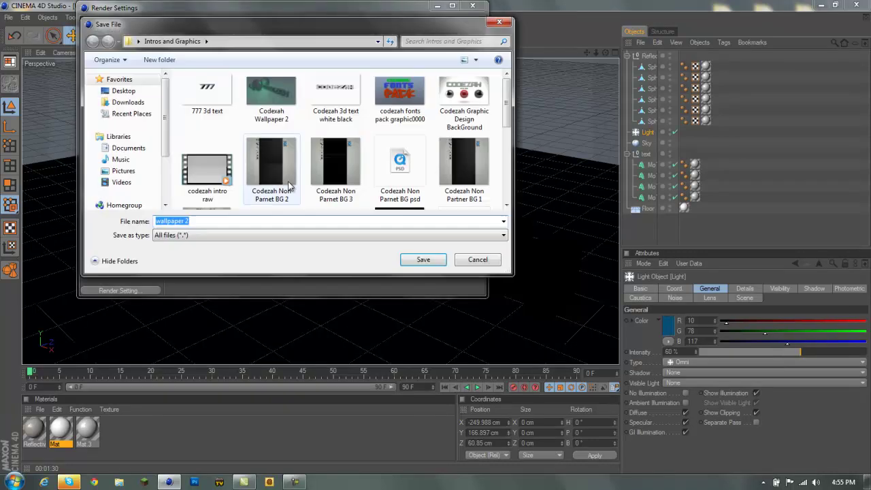
left_click(423, 259)
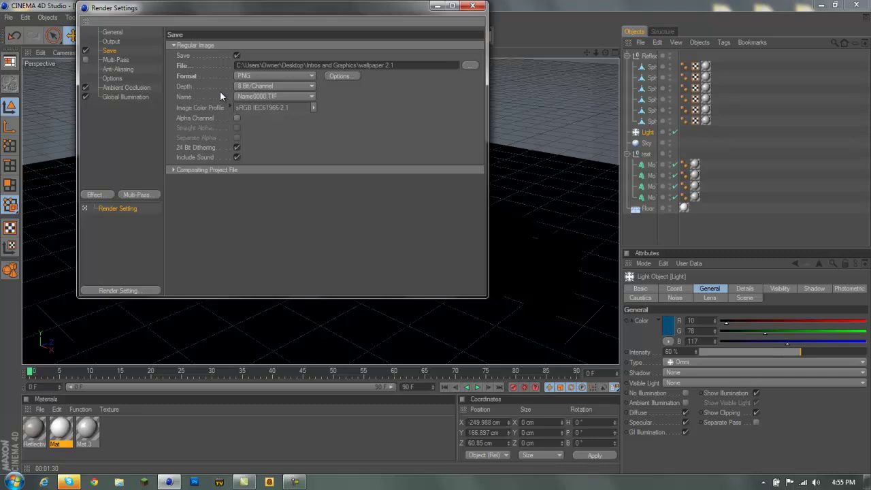
Review the Options, Ambient Occlusion, Global Illumination, Save and Output render settings, and close the render settings
left_click(113, 79)
left_click(120, 88)
left_click(119, 96)
left_click(111, 52)
left_click(119, 42)
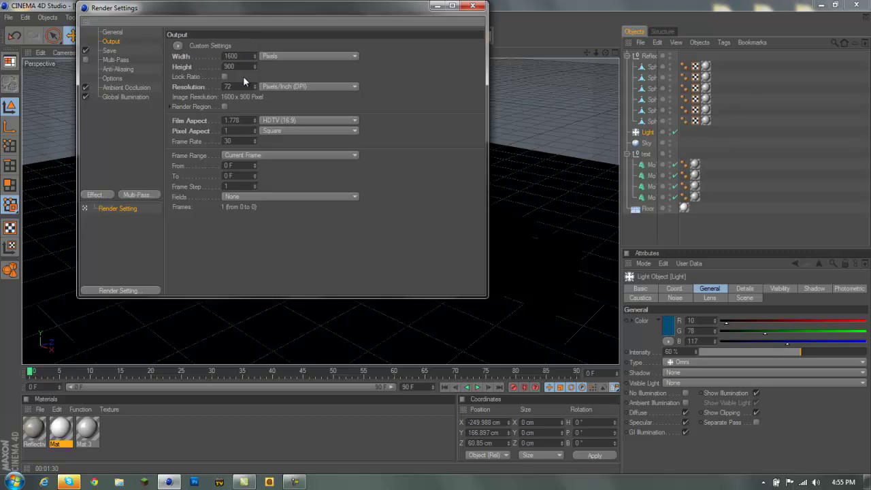
left_click(479, 7)
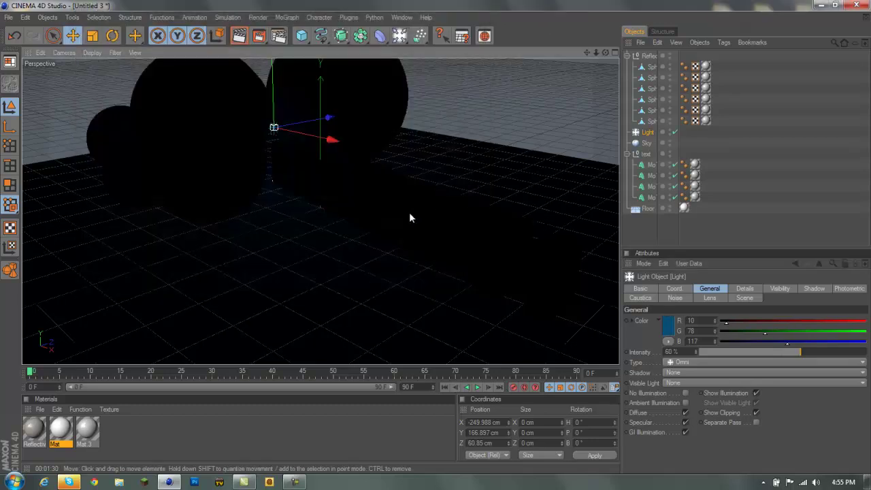
Render the scene to the Picture Viewer with the balls and the whole text in frame
scroll(409, 212, "down", 5)
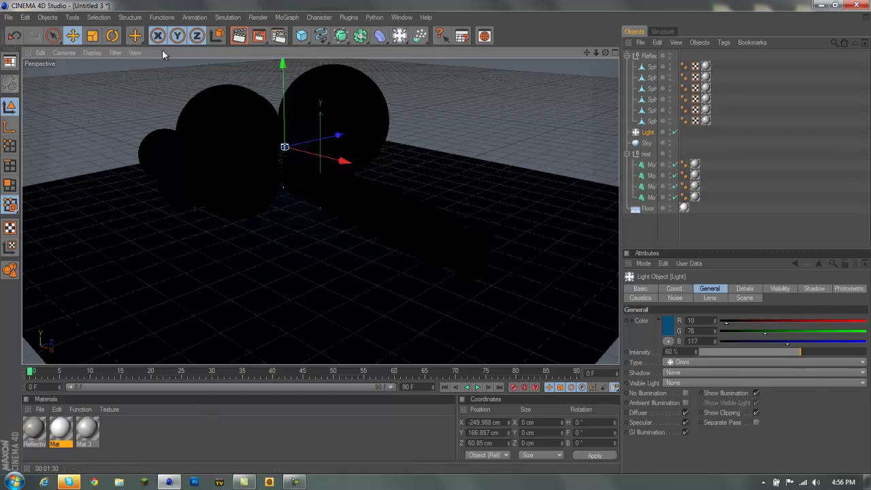
left_click(258, 36)
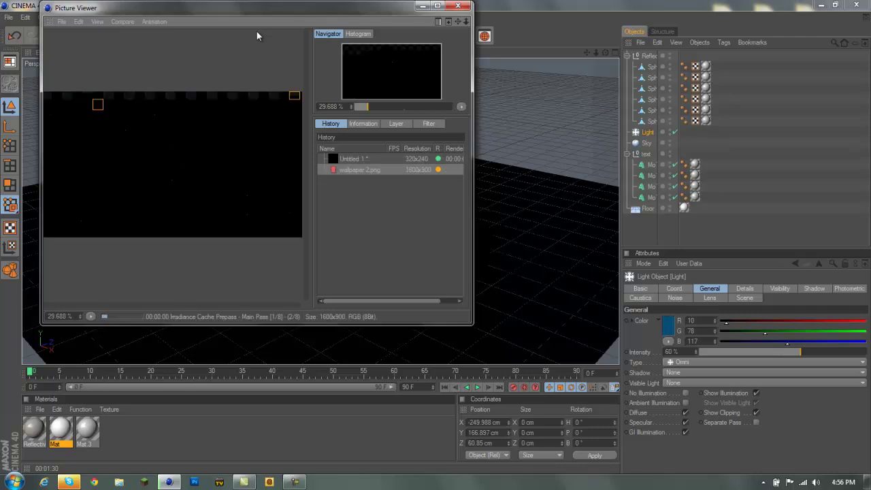